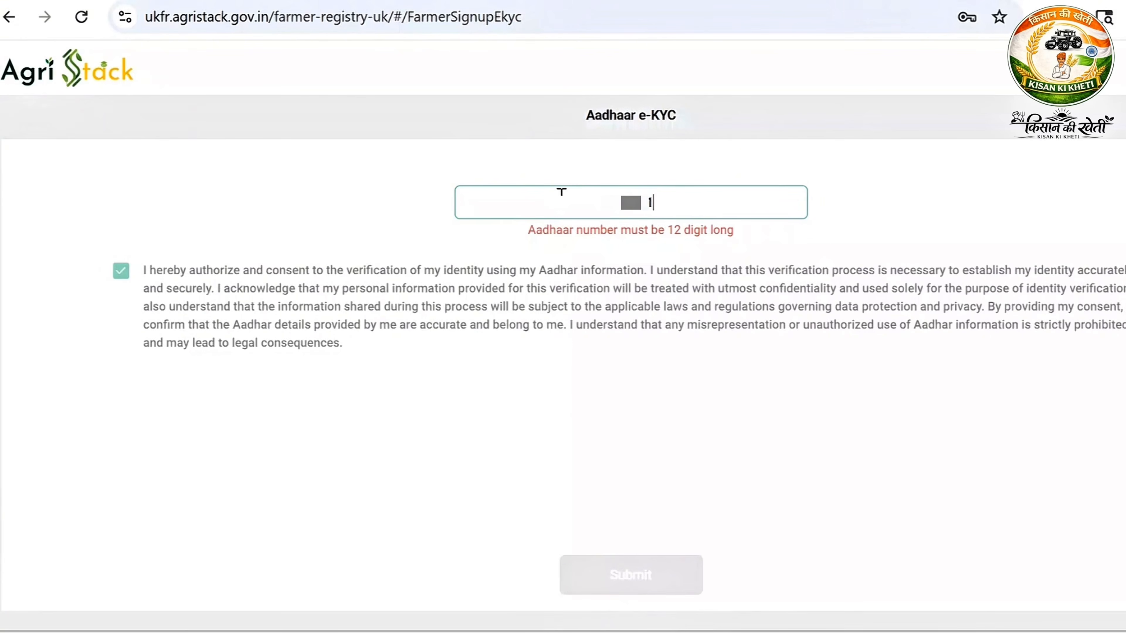
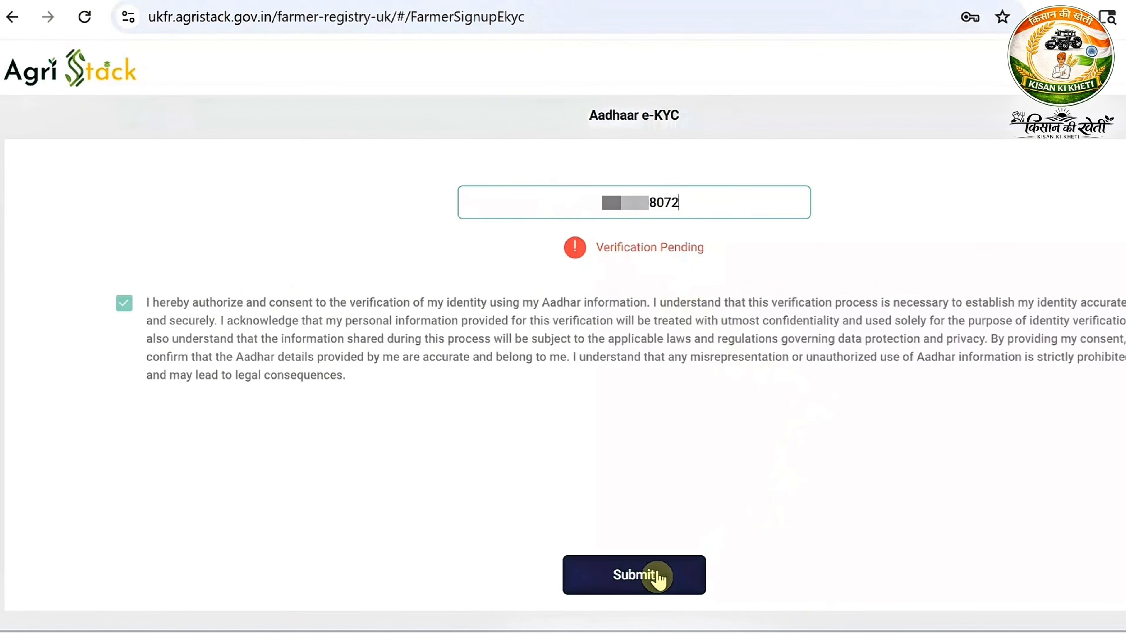
- Complete the Aadhaar e-KYC by submitting the farmer's Aadhaar number and verifying the OTP sent to the registered mobile
{"action": "left_click", "coordinate": [657, 576]}
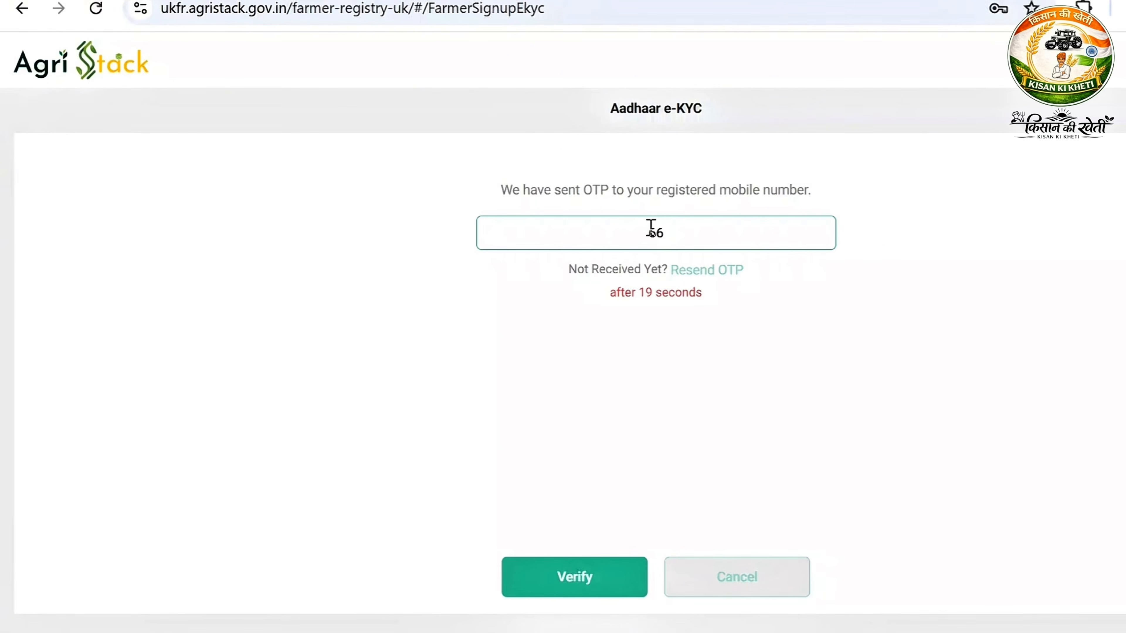
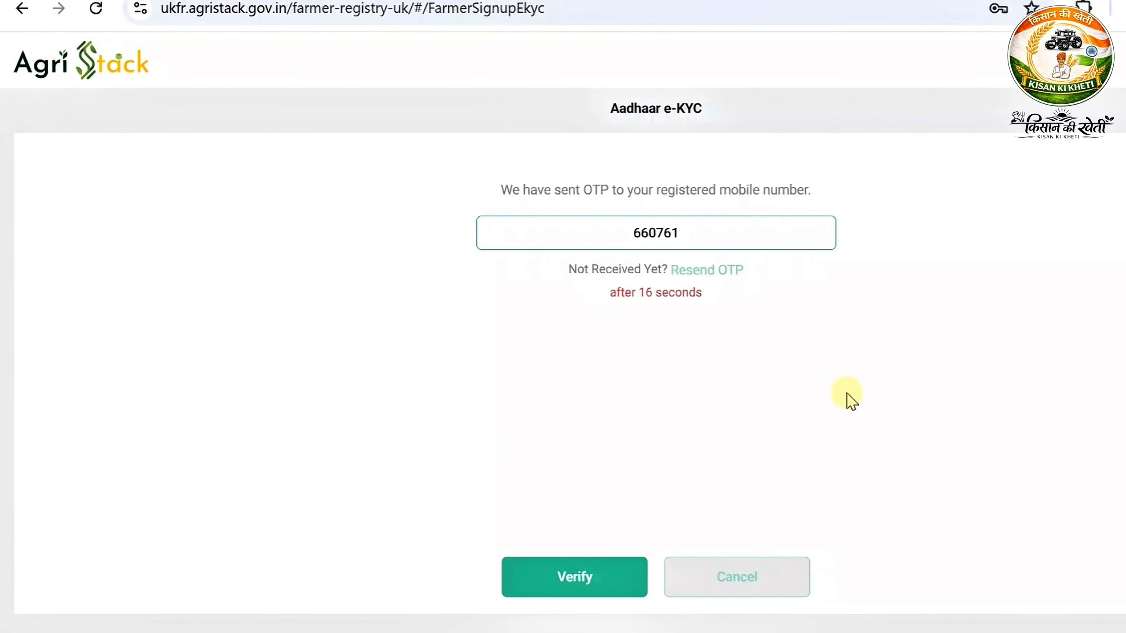
{"action": "left_click", "coordinate": [583, 583]}
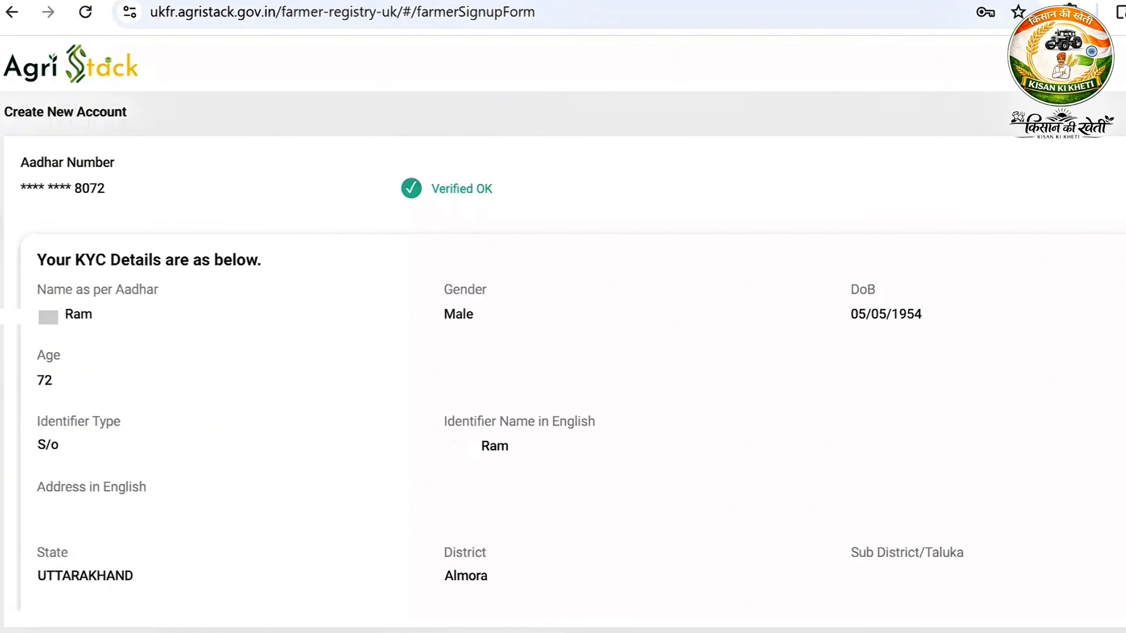
- Provide the mobile number to link with the Agristack platform and verify it with the OTP received
{"action": "scroll", "coordinate": [563, 381], "scroll_direction": "down", "scroll_amount": 5}
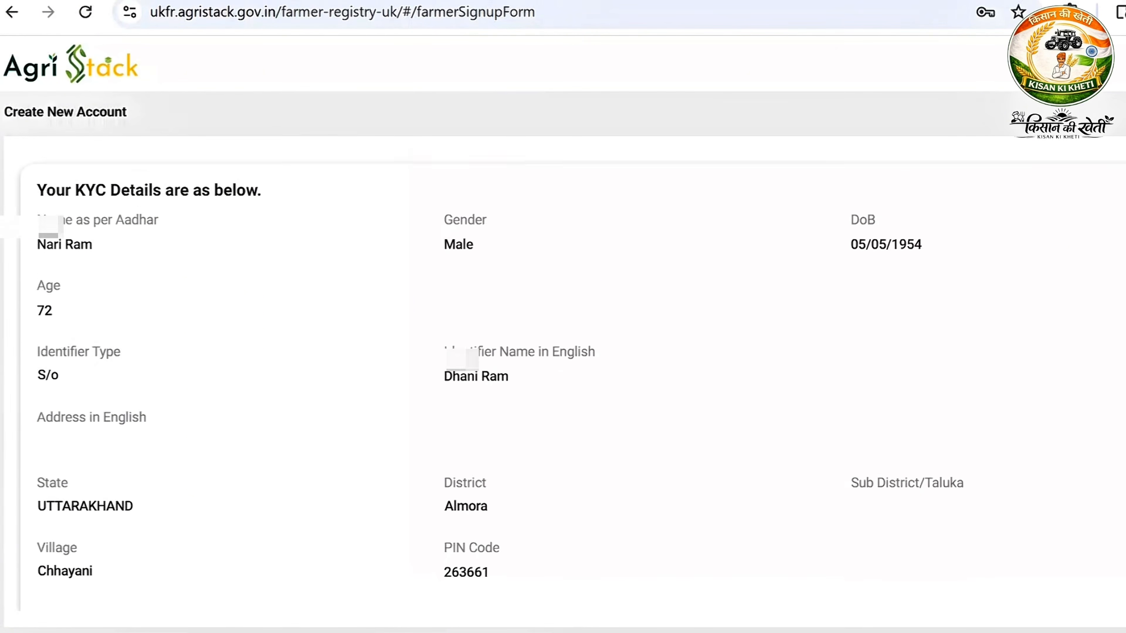
{"action": "scroll", "coordinate": [593, 530], "scroll_direction": "down", "scroll_amount": 2}
{"action": "left_click", "coordinate": [133, 451]}
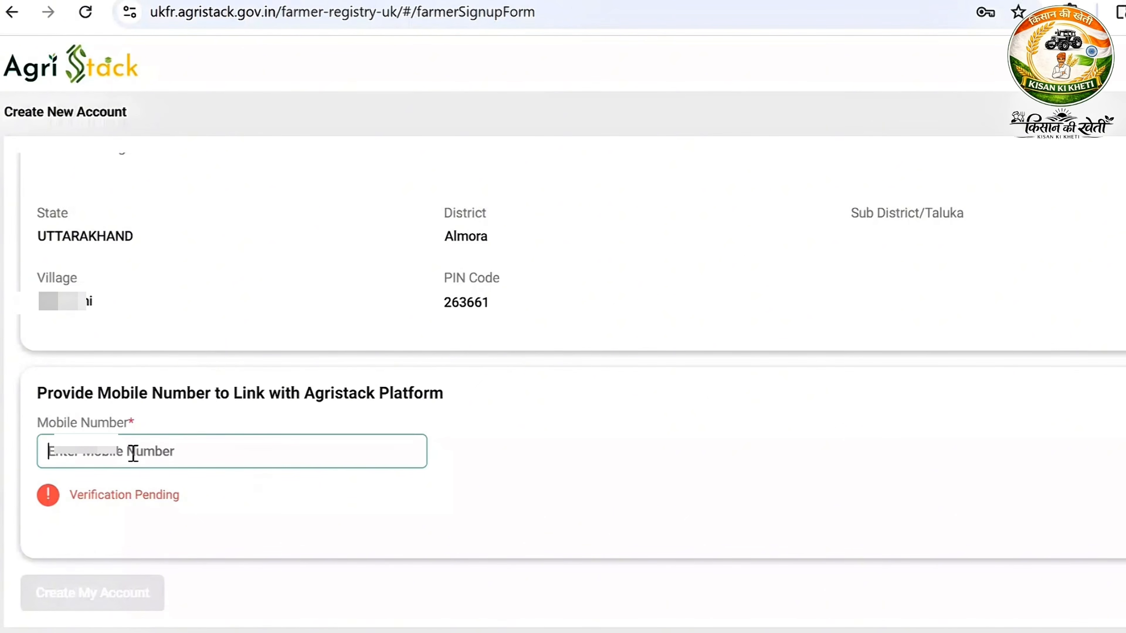
{"action": "type", "text": "7"}
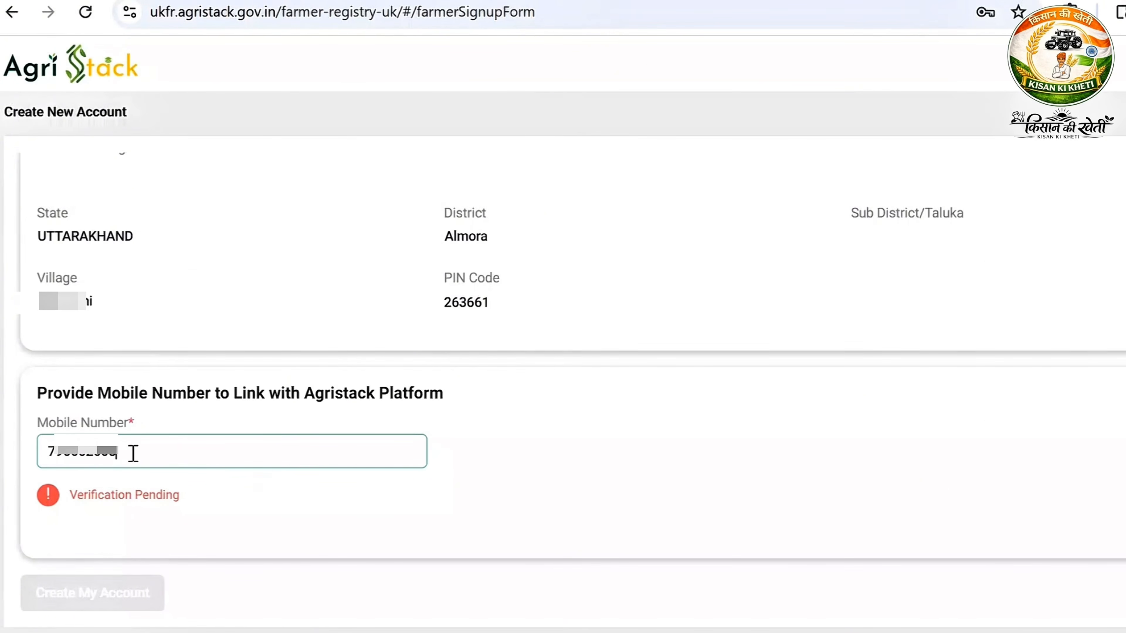
{"action": "left_click", "coordinate": [48, 493]}
{"action": "left_click", "coordinate": [605, 317]}
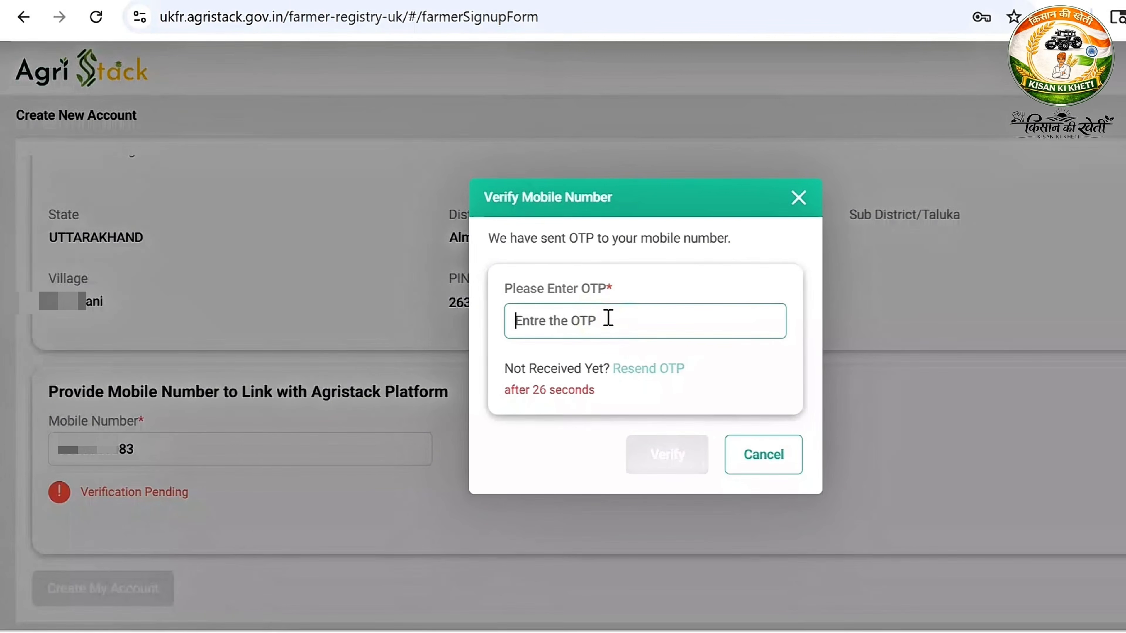
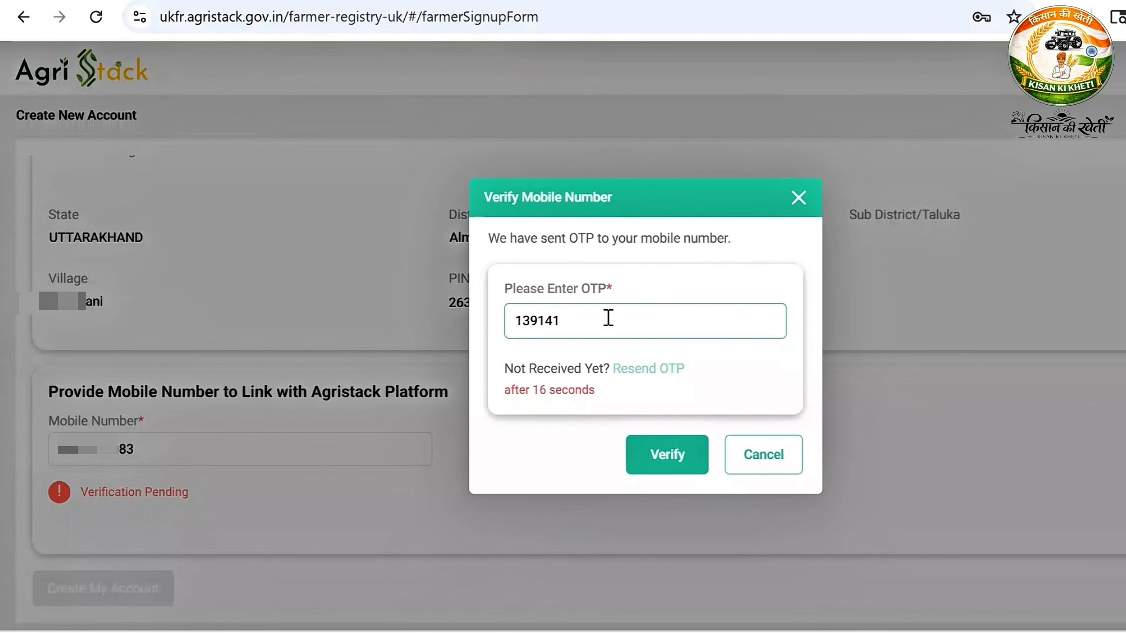
{"action": "left_click", "coordinate": [672, 463]}
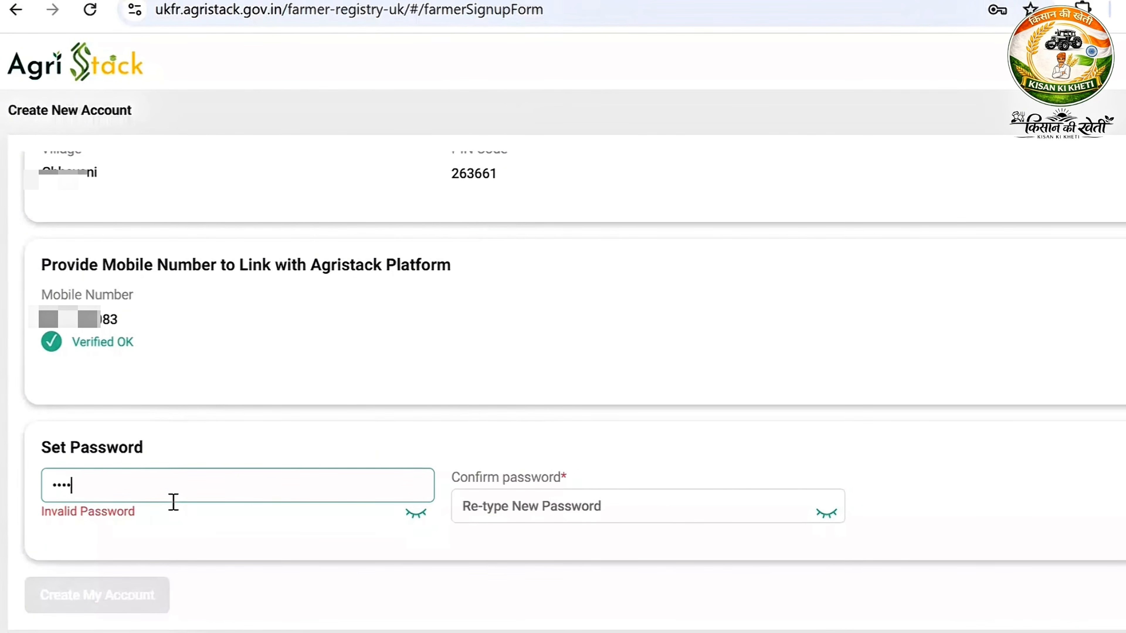
- Set and confirm the account password, create the account and acknowledge the registration
{"action": "type", "text": "••"}
{"action": "left_click", "coordinate": [552, 504]}
{"action": "type", "text": "••"}
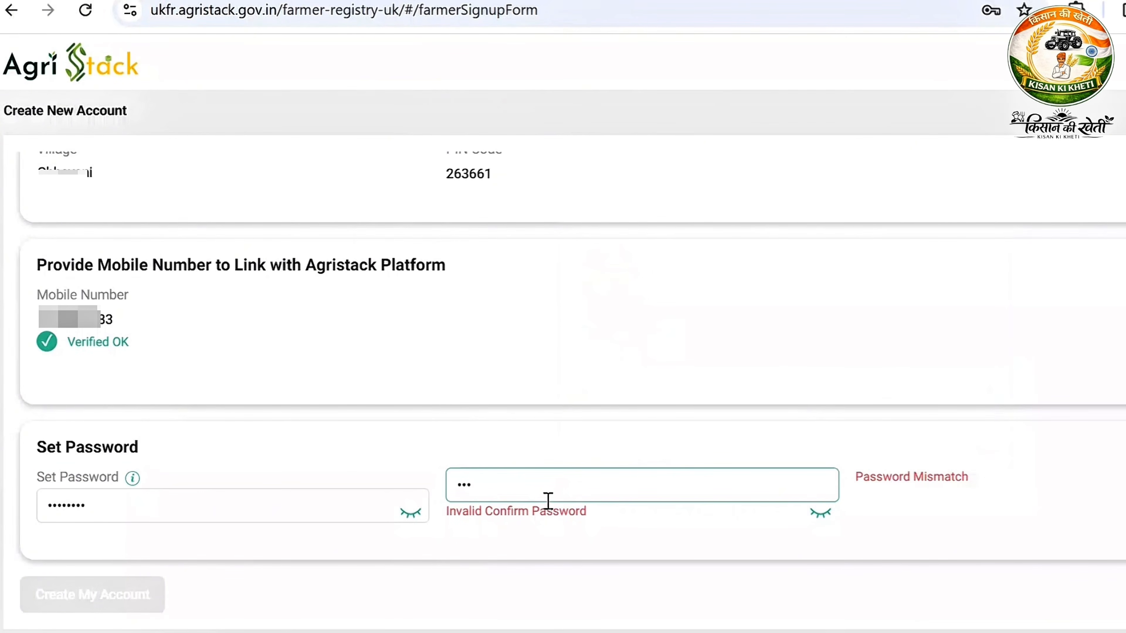
{"action": "type", "text": "••••••"}
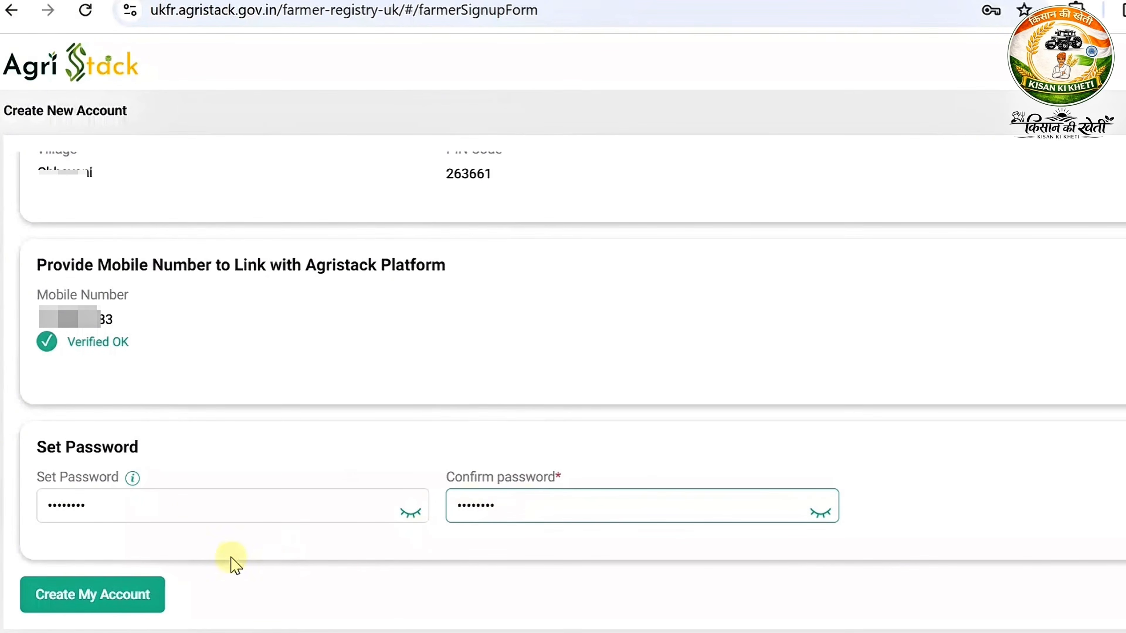
{"action": "left_click", "coordinate": [105, 604]}
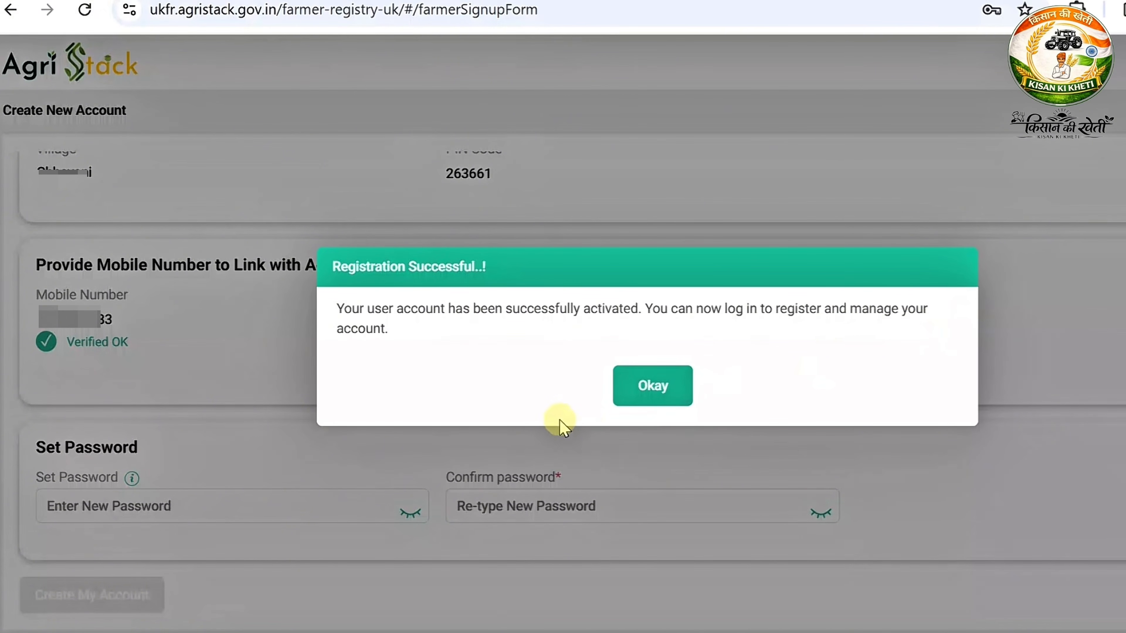
{"action": "left_click", "coordinate": [656, 392]}
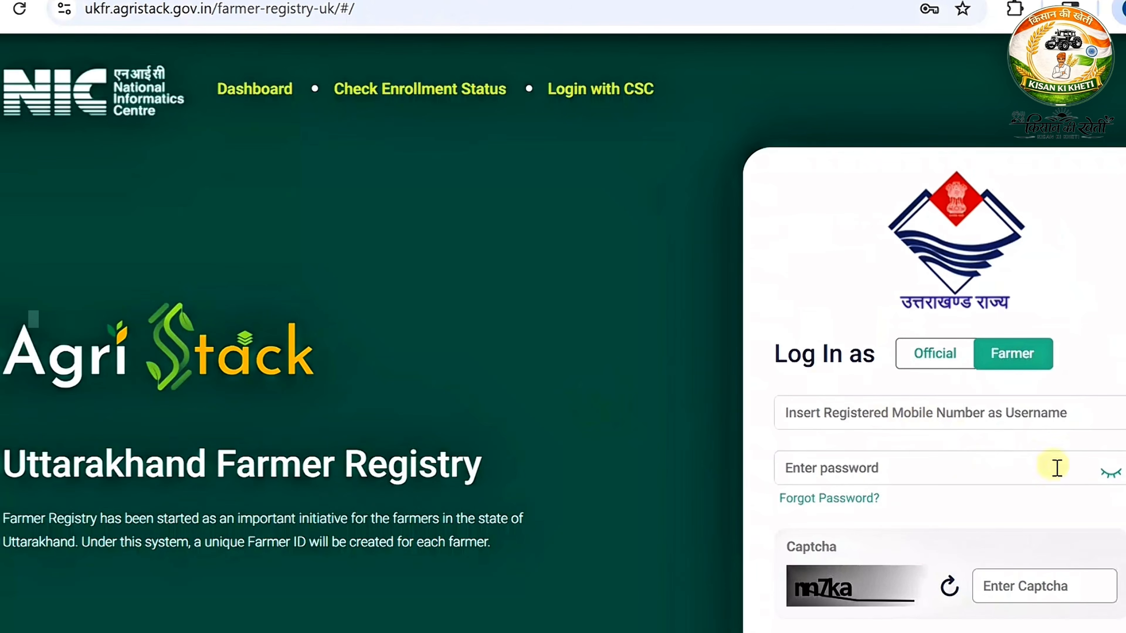
- Fill in the Farmer login with the registered mobile number as username and the account password
{"action": "scroll", "coordinate": [1055, 468], "scroll_direction": "down", "scroll_amount": 2}
{"action": "left_click", "coordinate": [881, 297]}
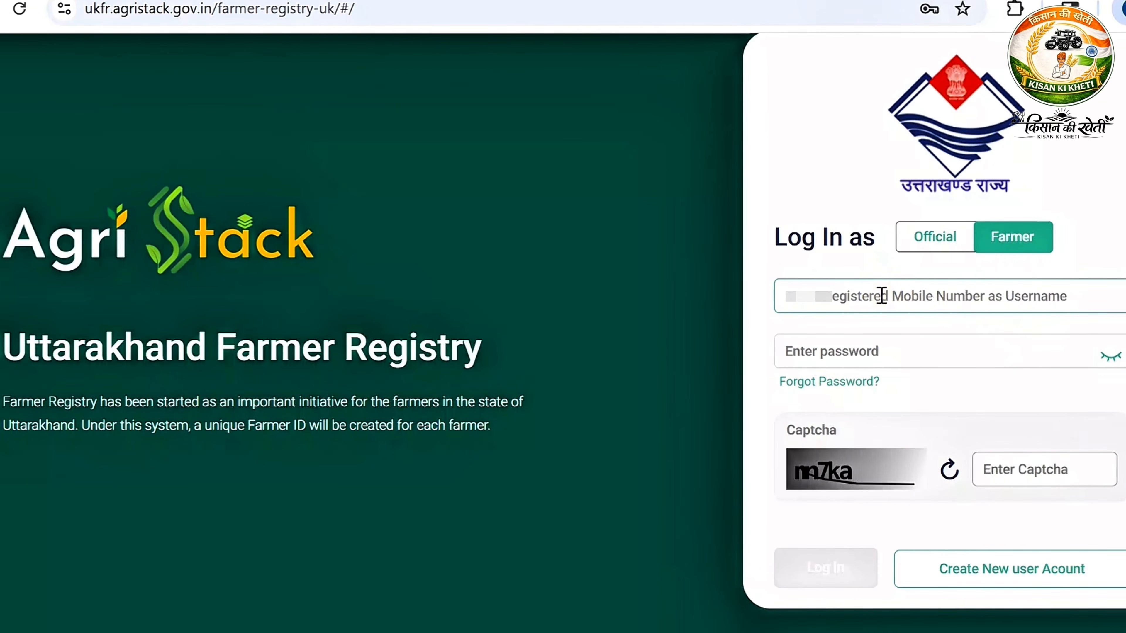
{"action": "type", "text": "••"}
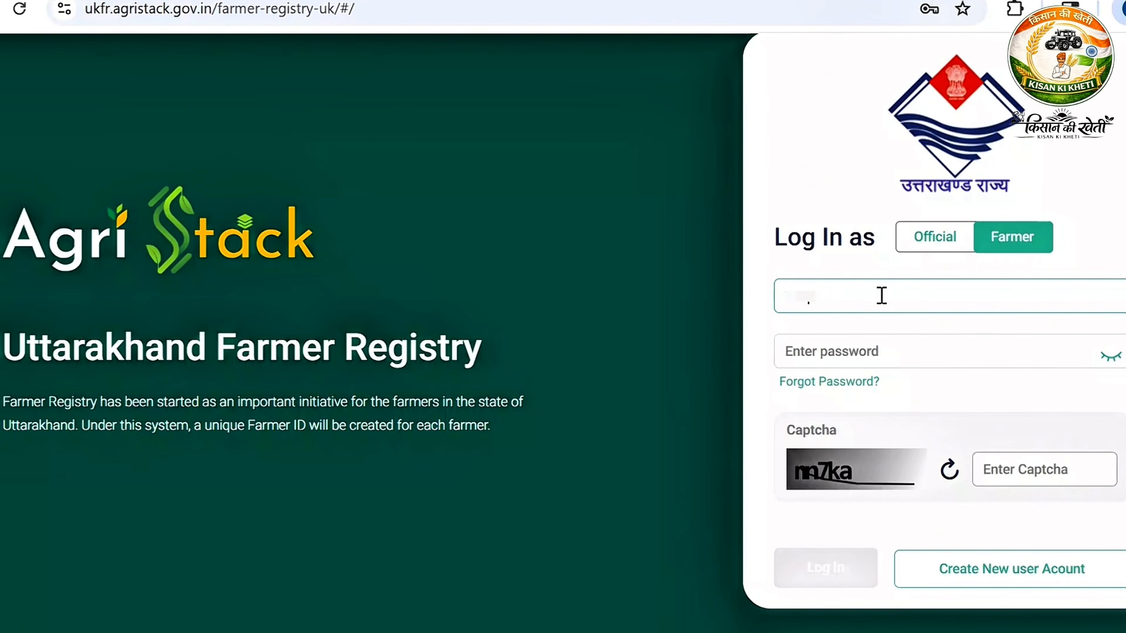
{"action": "type", "text": "6083"}
{"action": "left_click", "coordinate": [808, 354]}
{"action": "type", "text": "•"}
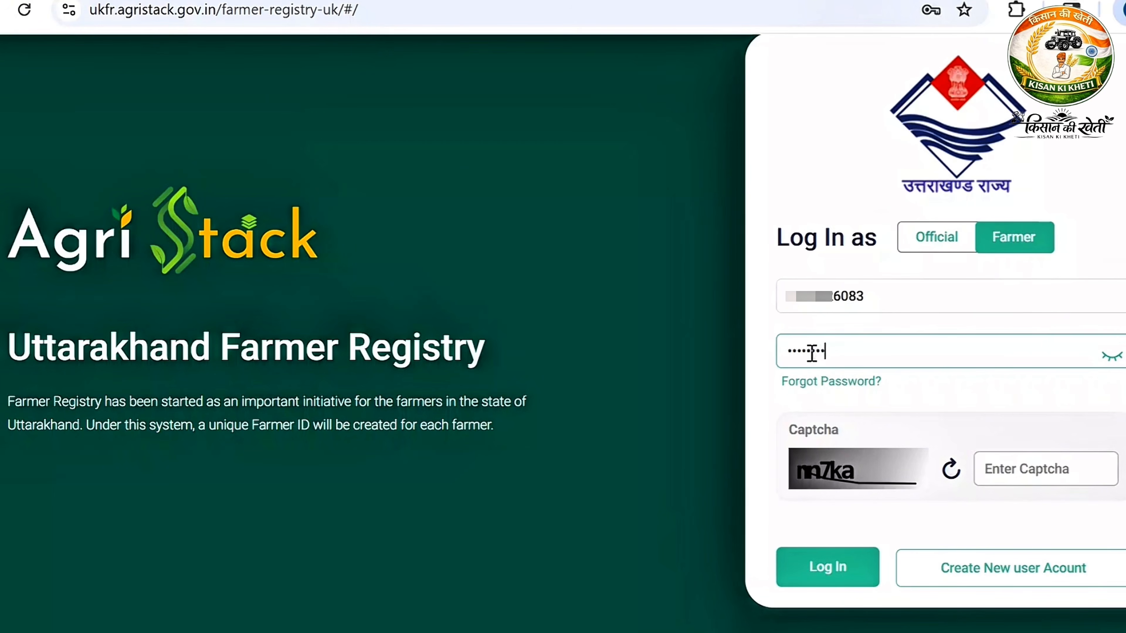
- Refresh the captcha, enter its new text and log in with the OTP sent to the mobile number
{"action": "left_click", "coordinate": [950, 469]}
{"action": "left_click", "coordinate": [1023, 479]}
{"action": "type", "text": "4gk"}
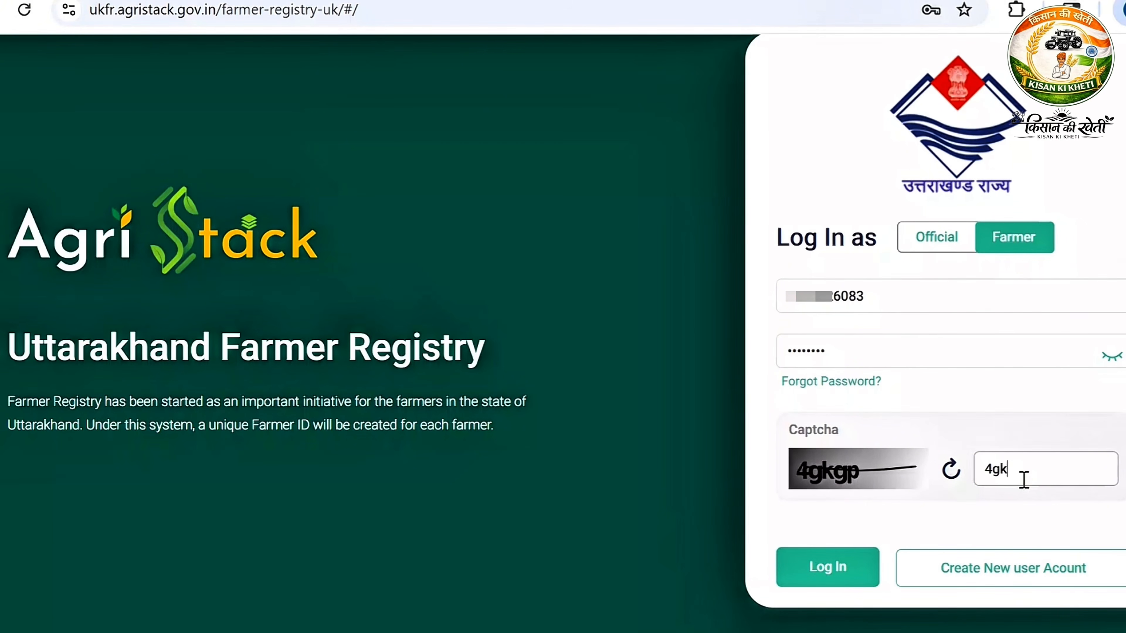
{"action": "type", "text": "gp"}
{"action": "left_click", "coordinate": [827, 567]}
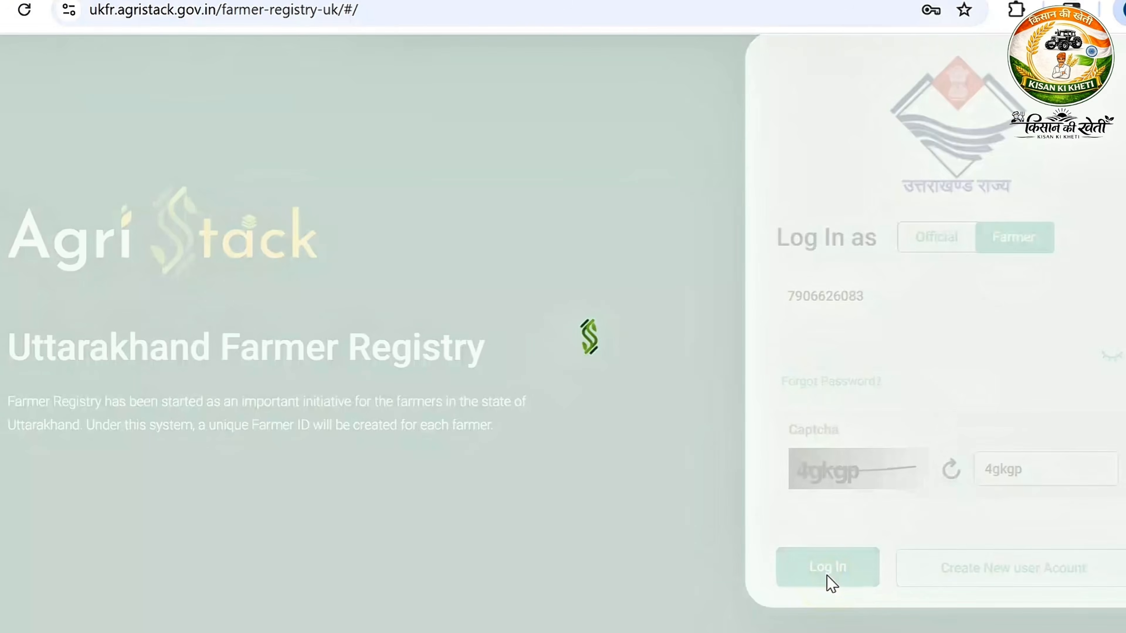
{"action": "left_click", "coordinate": [845, 460]}
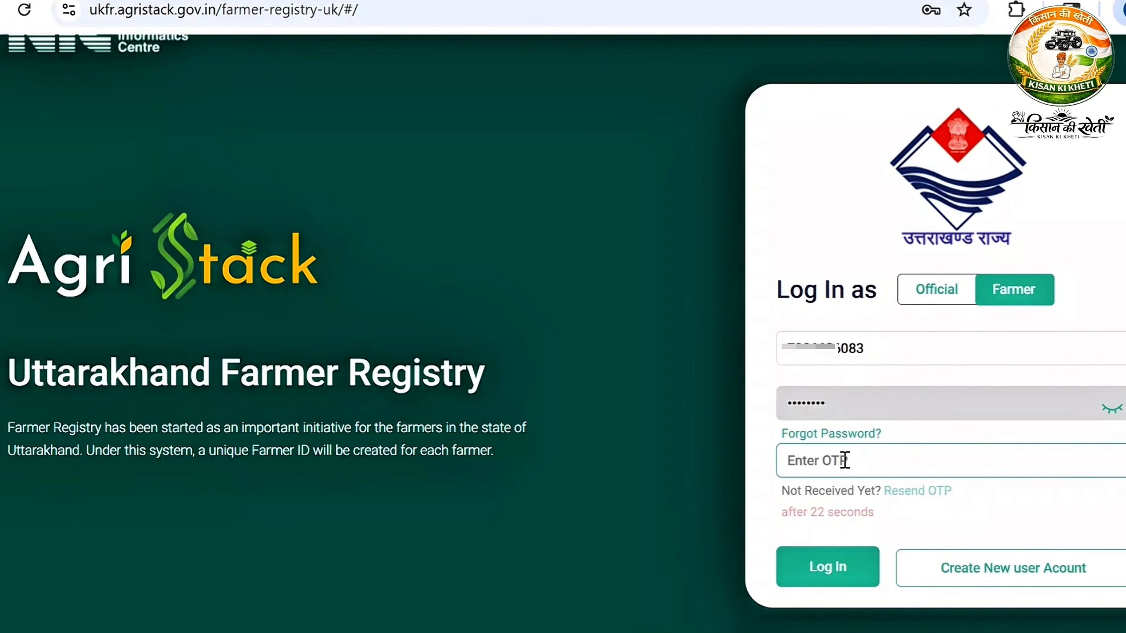
{"action": "left_click", "coordinate": [804, 568]}
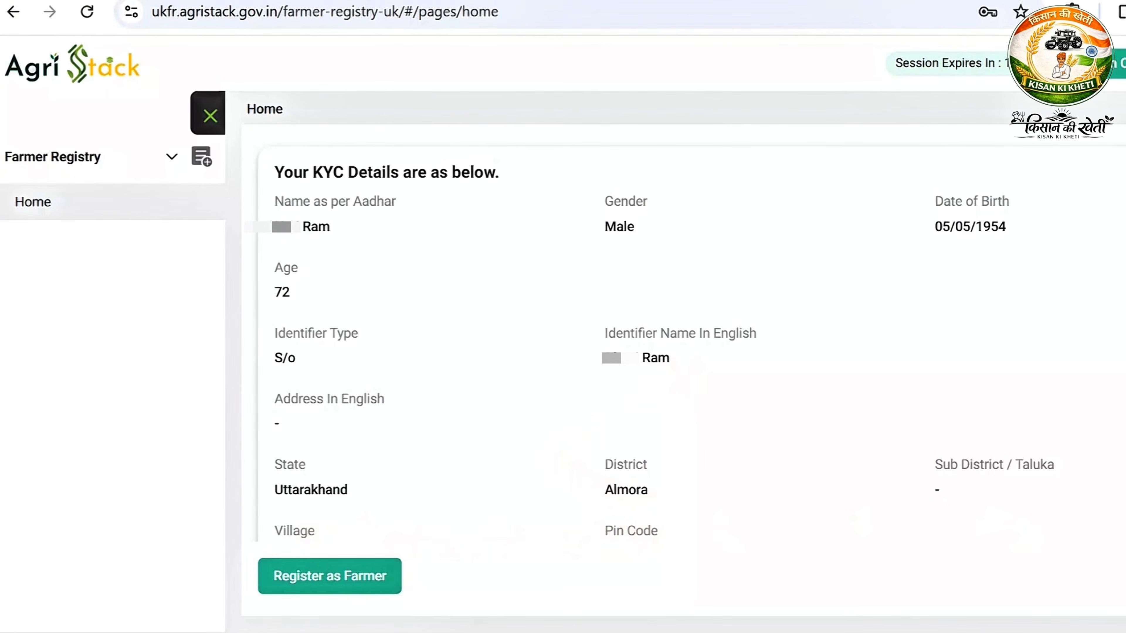
- Start registering as a farmer from the KYC details page and decline changing the registered mobile number
{"action": "scroll", "coordinate": [665, 355], "scroll_direction": "down", "scroll_amount": 2}
{"action": "scroll", "coordinate": [276, 460], "scroll_direction": "down", "scroll_amount": 5}
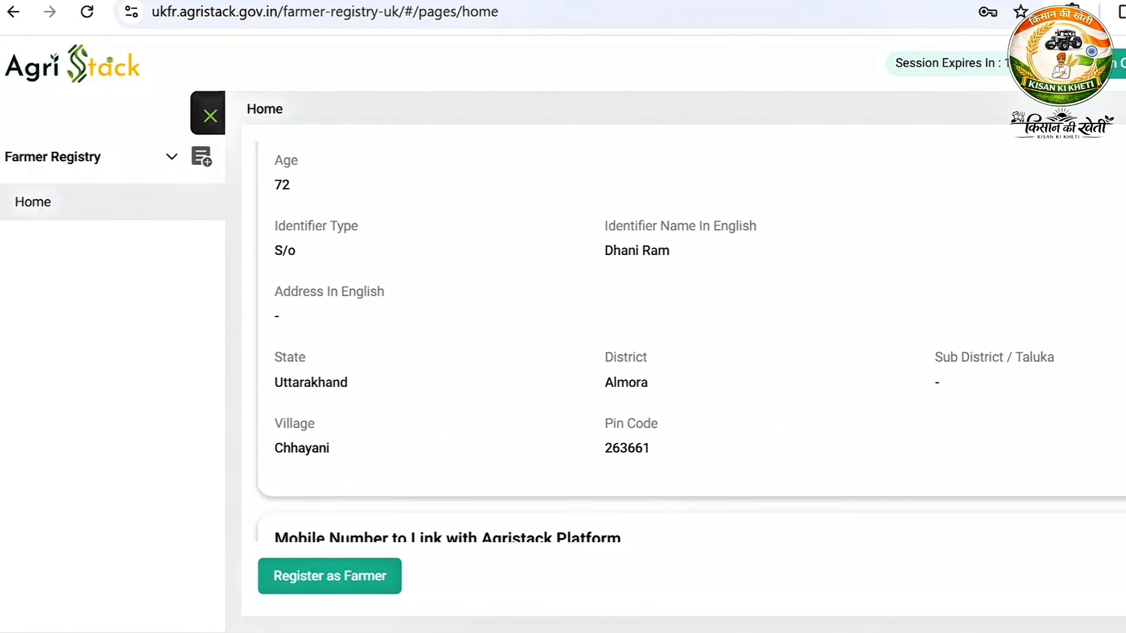
{"action": "left_click", "coordinate": [345, 592]}
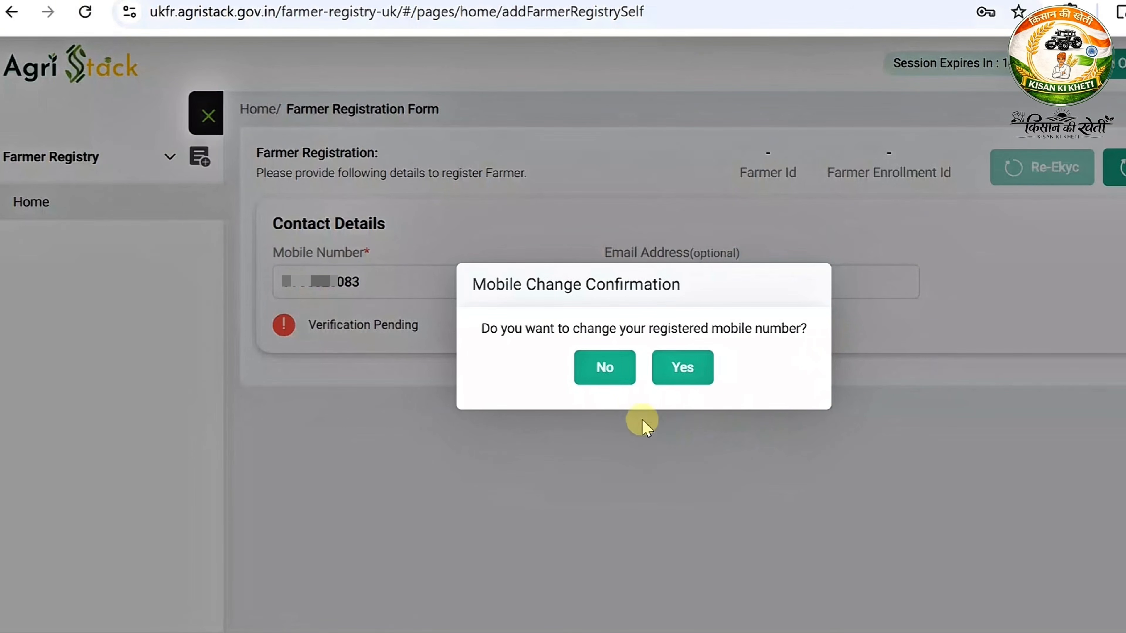
{"action": "left_click", "coordinate": [605, 390]}
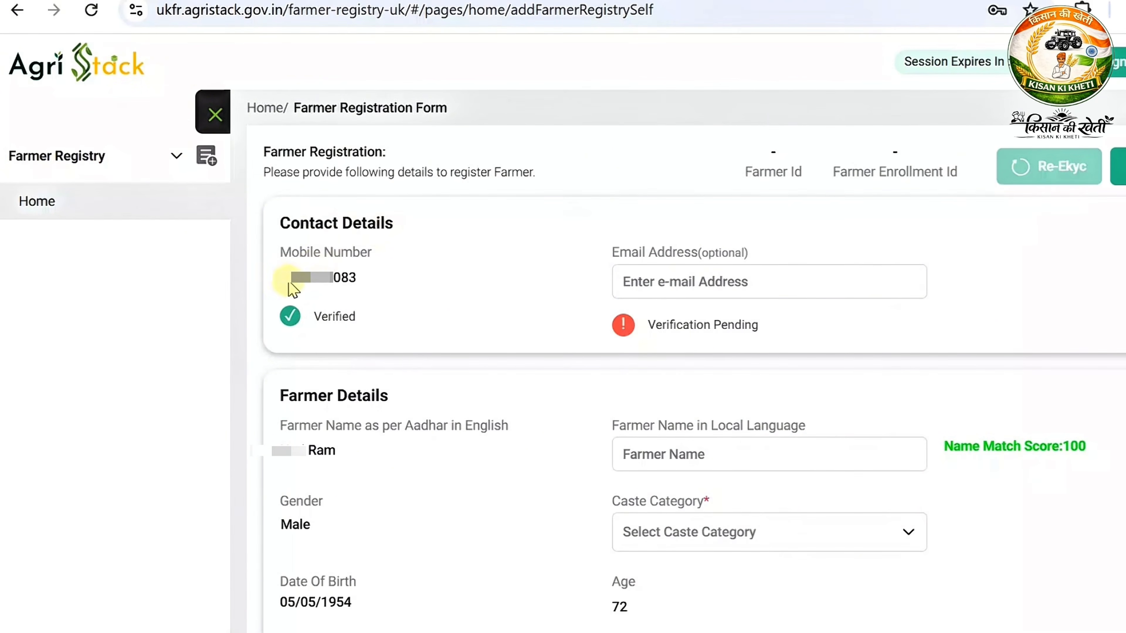
- Set the caste category in the farmer details to SC
{"action": "left_click", "coordinate": [759, 273]}
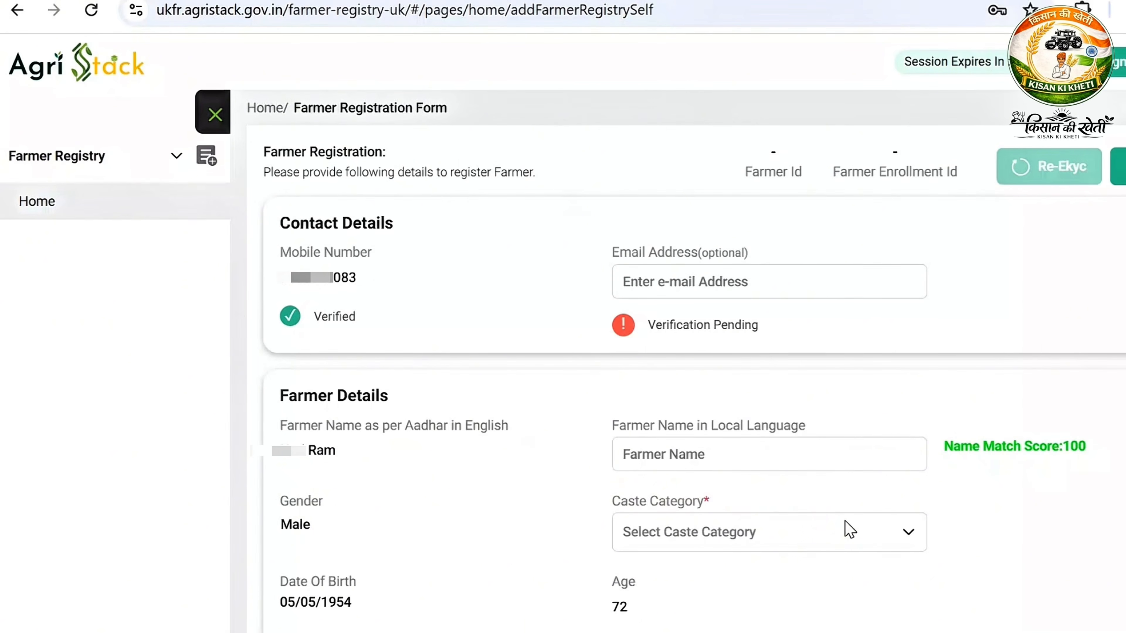
{"action": "left_click", "coordinate": [665, 532]}
{"action": "left_click", "coordinate": [671, 449]}
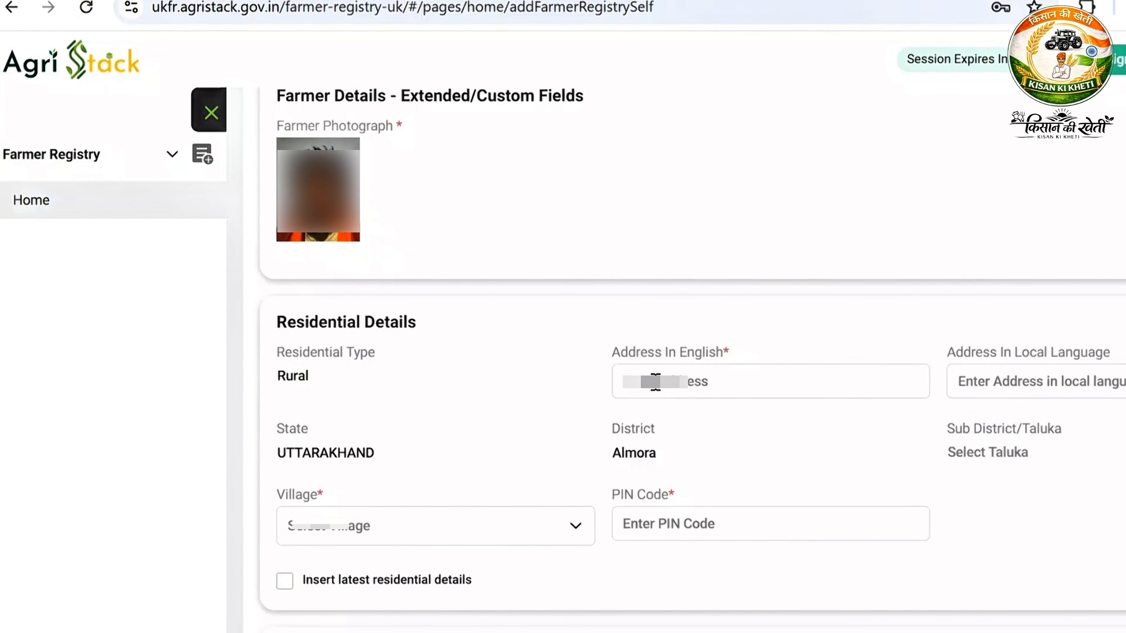
- Fill in the residential details with the farmer's address in English, village and postal PIN code
{"action": "left_click", "coordinate": [655, 381]}
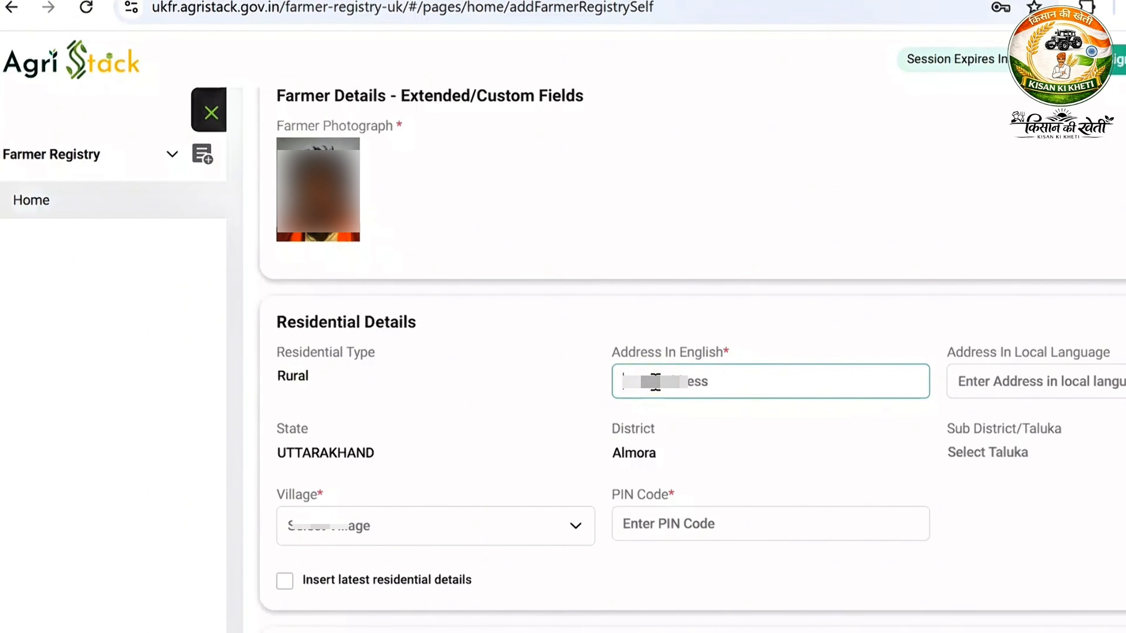
{"action": "type", "text": "Chhiyani"}
{"action": "left_click", "coordinate": [389, 530]}
{"action": "type", "text": "chhi"}
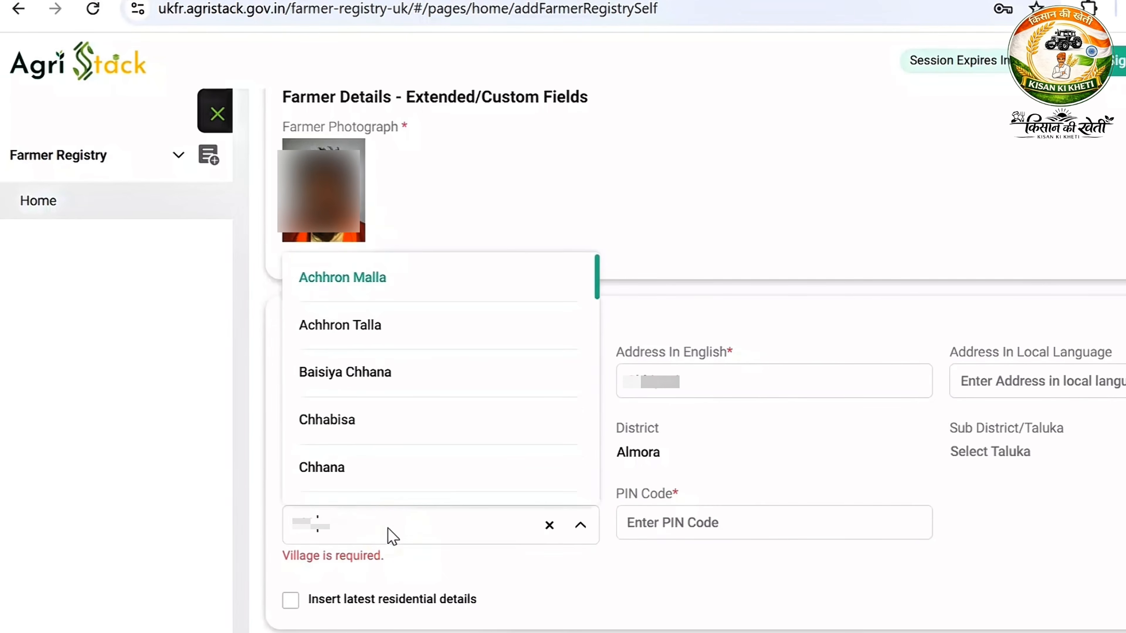
{"action": "left_click", "coordinate": [333, 384]}
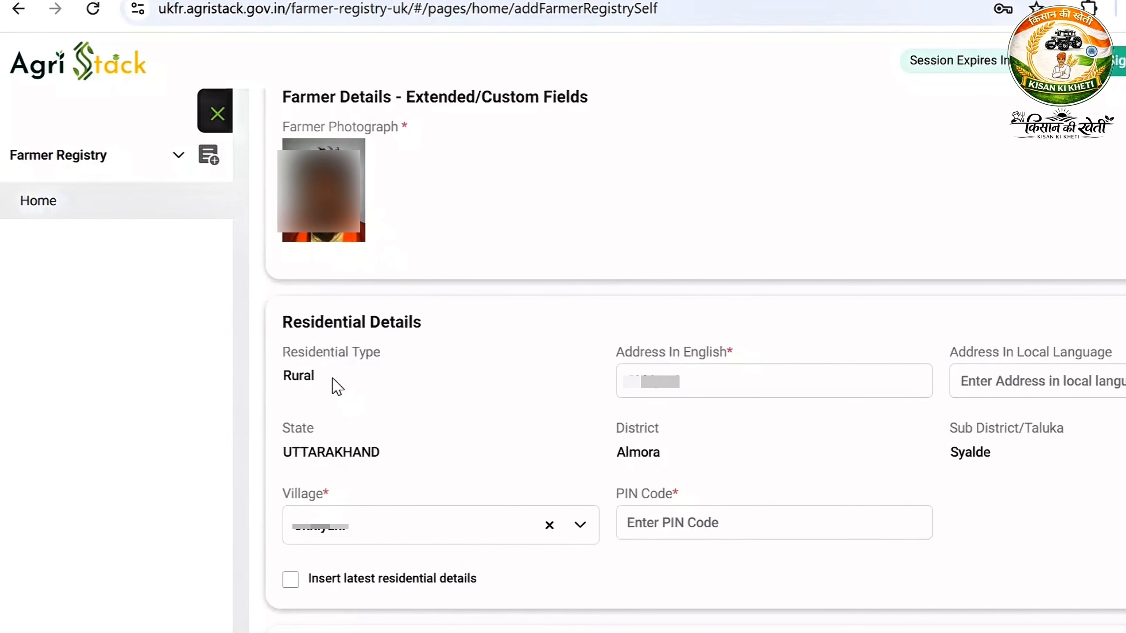
{"action": "left_click", "coordinate": [673, 515]}
{"action": "type", "text": "263661"}
- Set the farmer type in the land ownership details to Owner
{"action": "scroll", "coordinate": [845, 292], "scroll_direction": "down", "scroll_amount": 4}
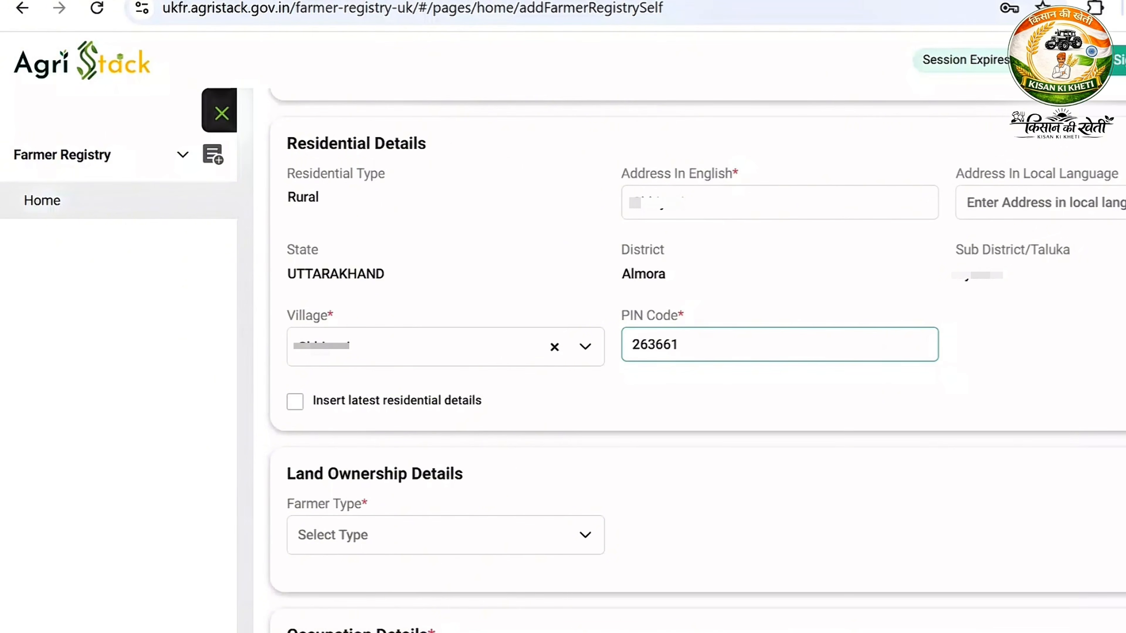
{"action": "scroll", "coordinate": [589, 261], "scroll_direction": "down", "scroll_amount": 5}
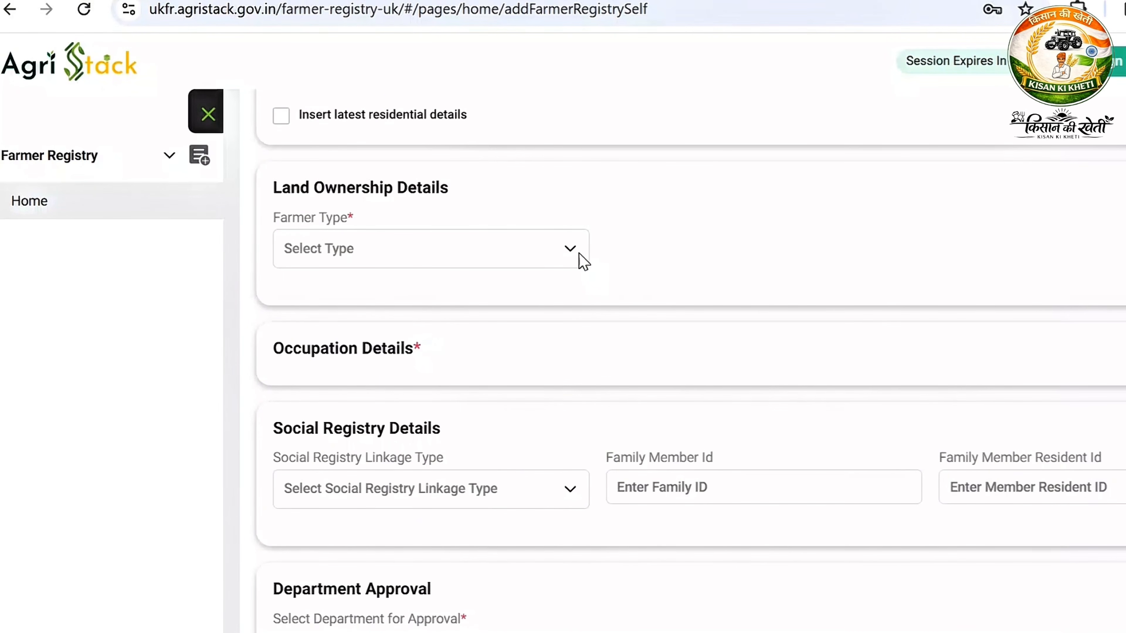
{"action": "left_click", "coordinate": [570, 249]}
{"action": "left_click", "coordinate": [301, 292]}
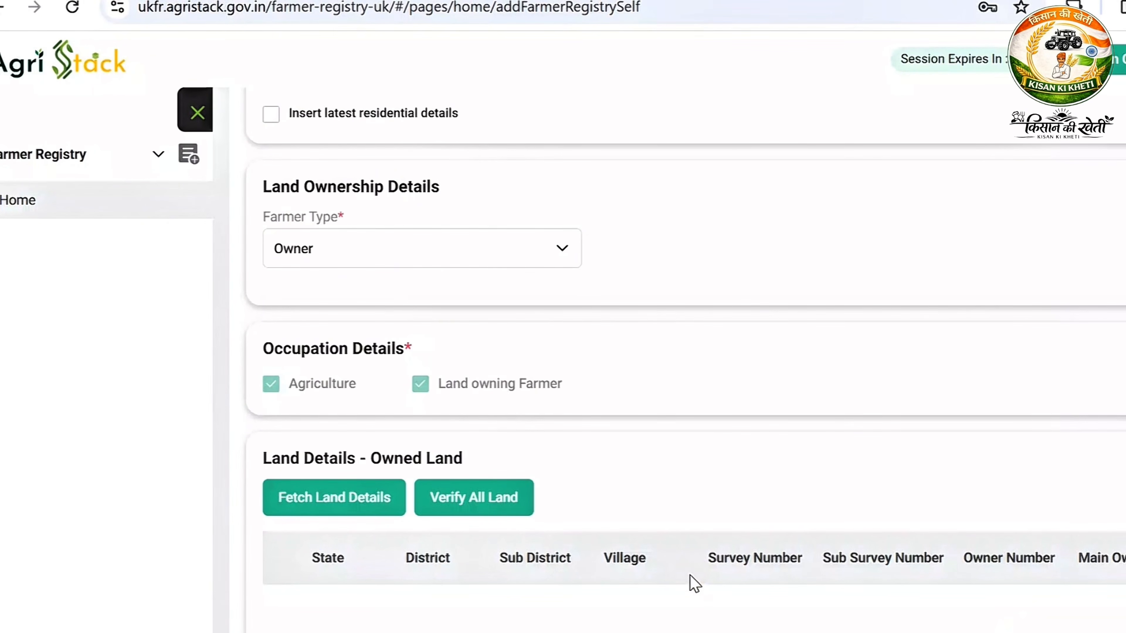
- Open the form to fetch owned land details and choose the district ALMORA and the land's sub-district
{"action": "left_click", "coordinate": [309, 495]}
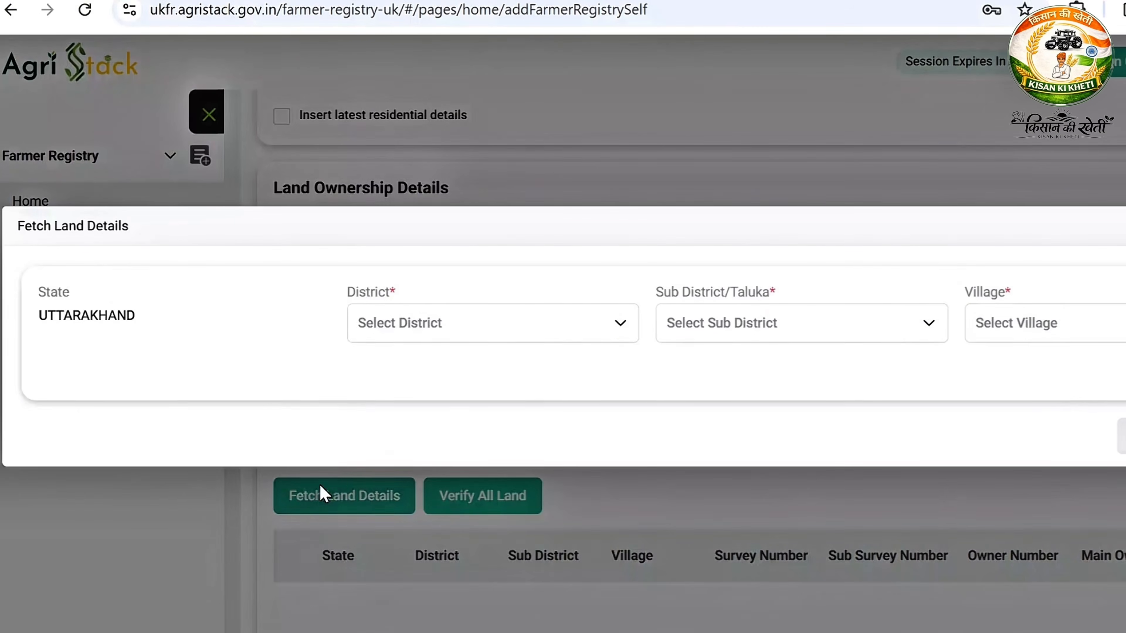
{"action": "left_click", "coordinate": [622, 328]}
{"action": "left_click", "coordinate": [387, 368]}
{"action": "left_click", "coordinate": [886, 330]}
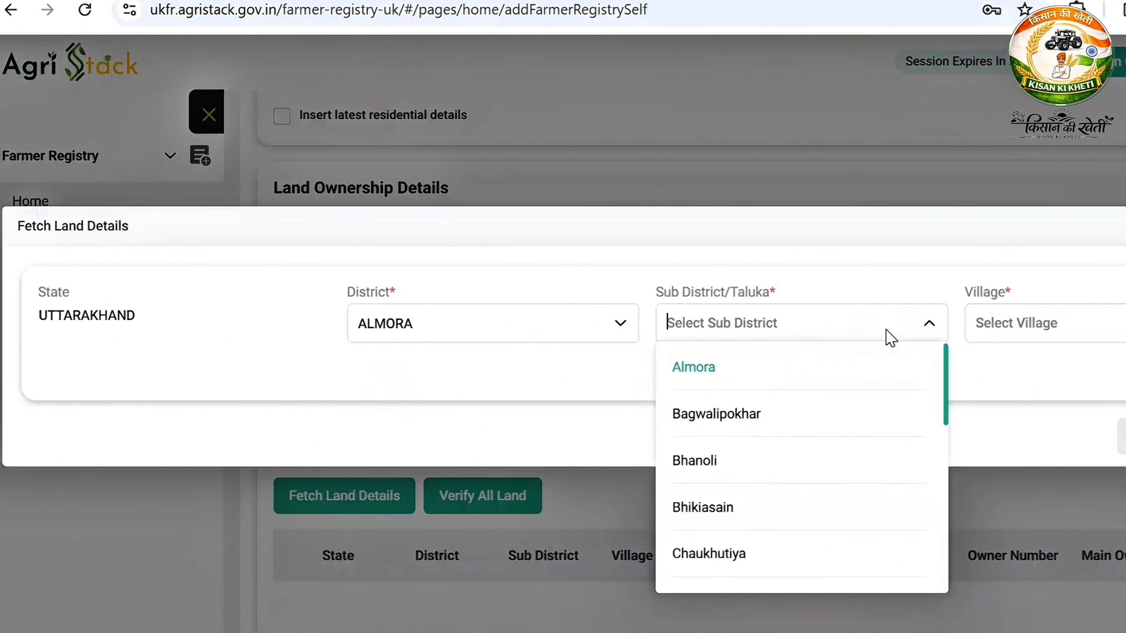
{"action": "type", "text": "sya"}
{"action": "left_click", "coordinate": [703, 372]}
- Choose the land's village in the land details form and enter survey number 630
{"action": "left_click", "coordinate": [1068, 332]}
{"action": "type", "text": "chh"}
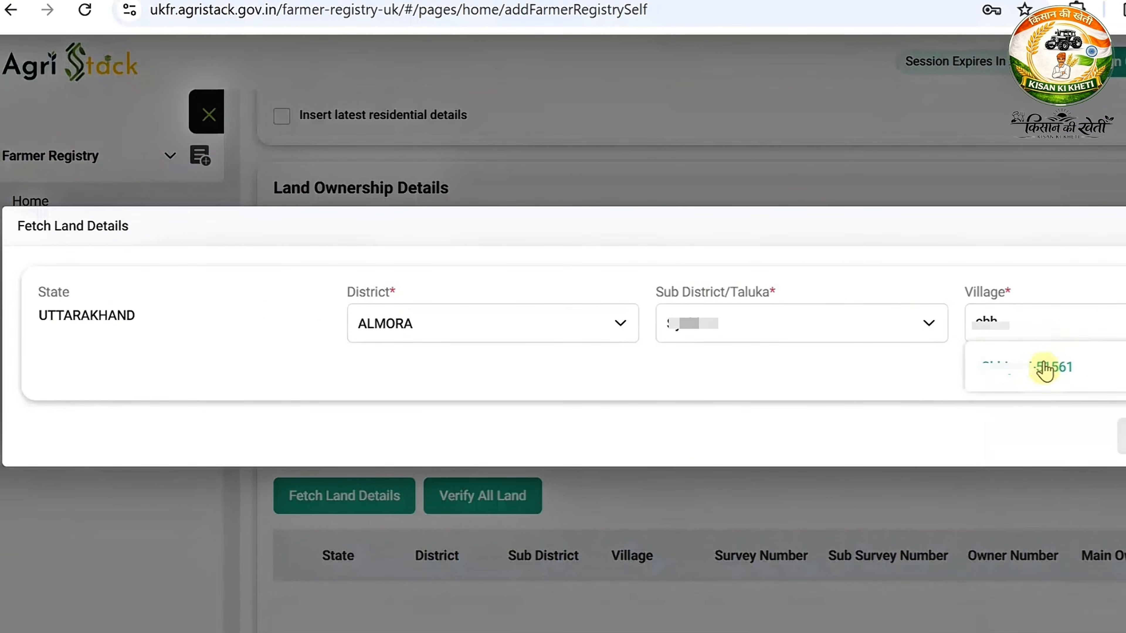
{"action": "left_click", "coordinate": [1044, 369]}
{"action": "left_click", "coordinate": [158, 382]}
{"action": "type", "text": "630"}
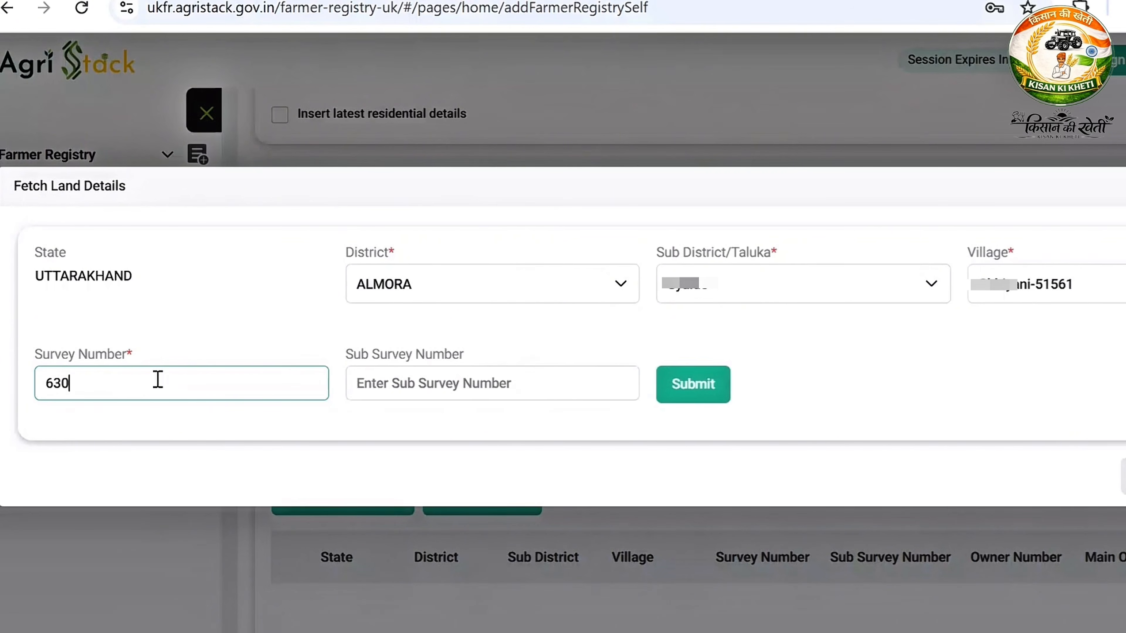
- Submit the entered survey number and choose the farmer's owner and identifier name for the land
{"action": "left_click", "coordinate": [709, 390]}
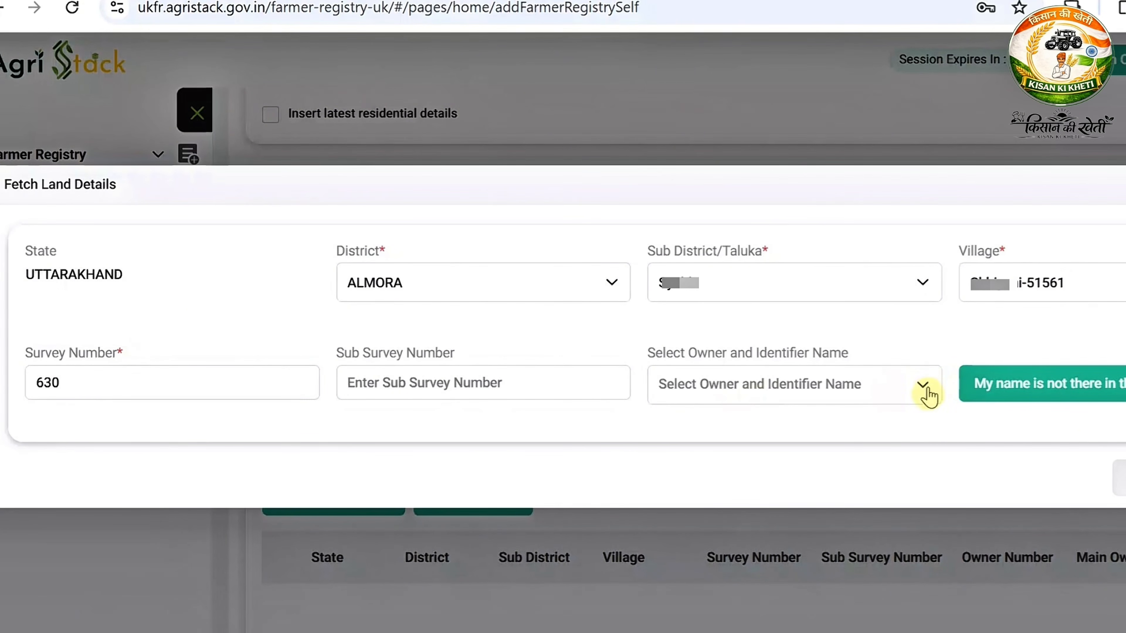
{"action": "left_click", "coordinate": [923, 385]}
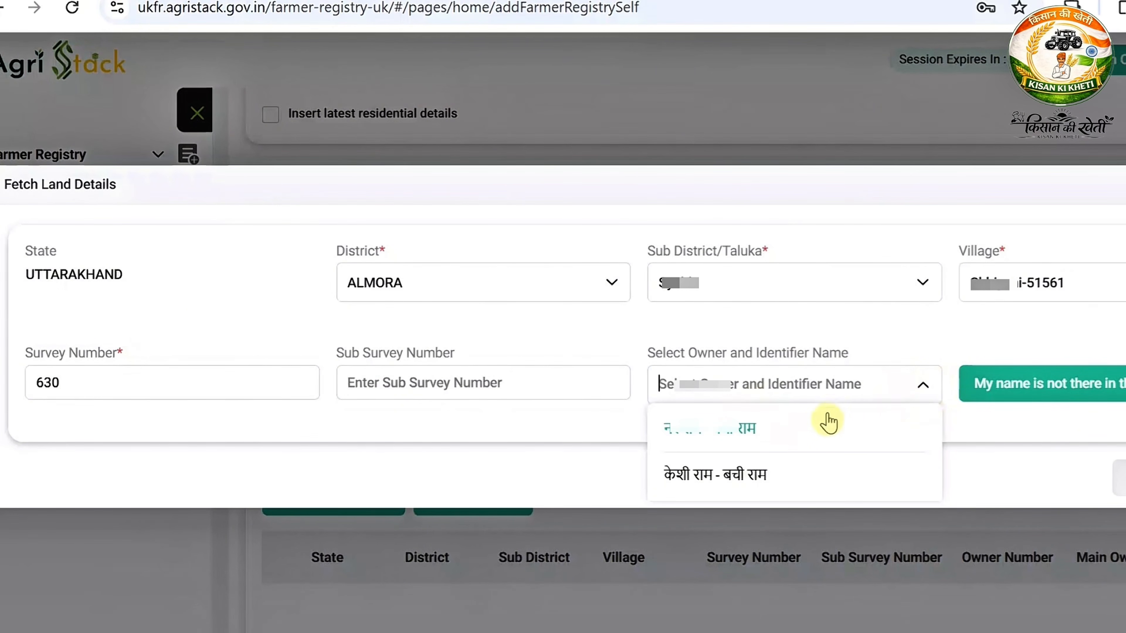
{"action": "left_click", "coordinate": [719, 427]}
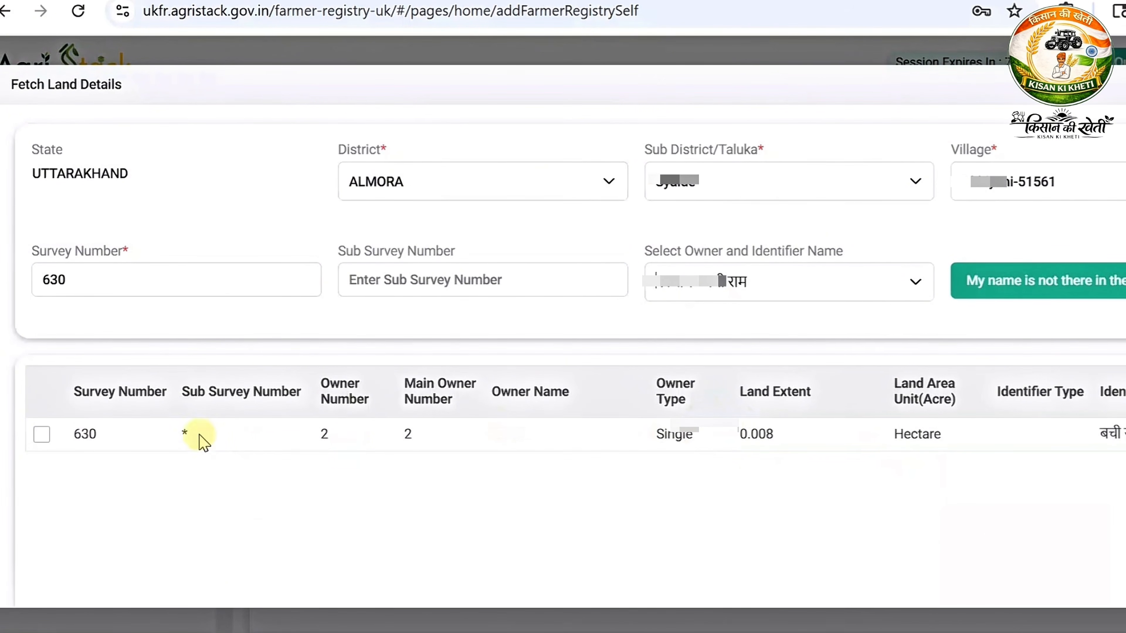
- Add the survey number 630 plot to the owned land details and verify all land
{"action": "left_click", "coordinate": [39, 440]}
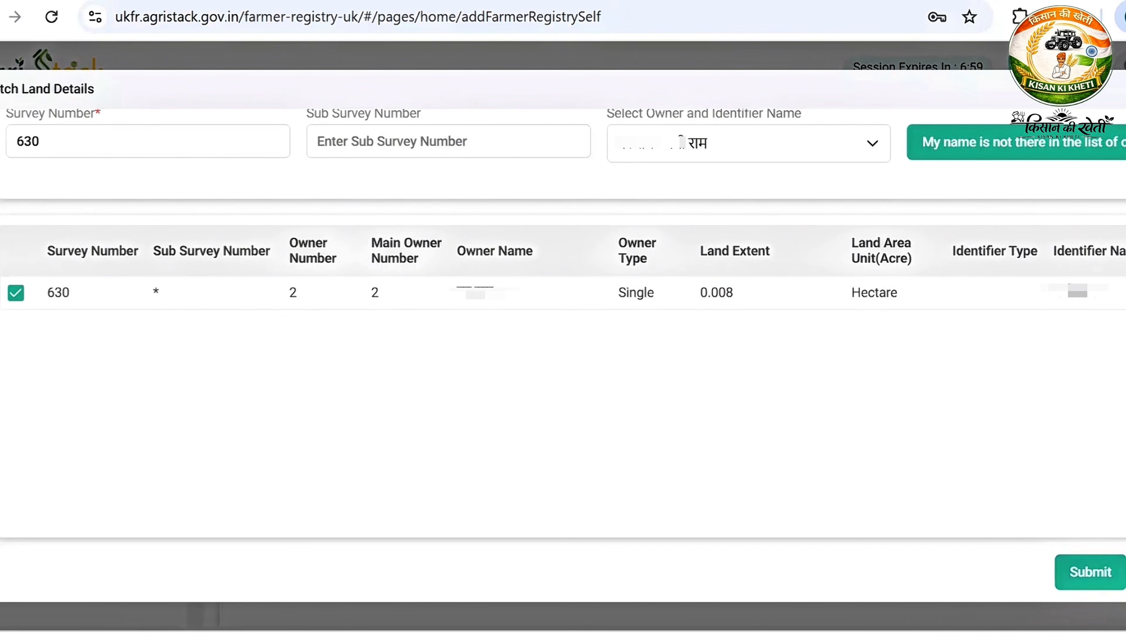
{"action": "left_click", "coordinate": [1090, 571]}
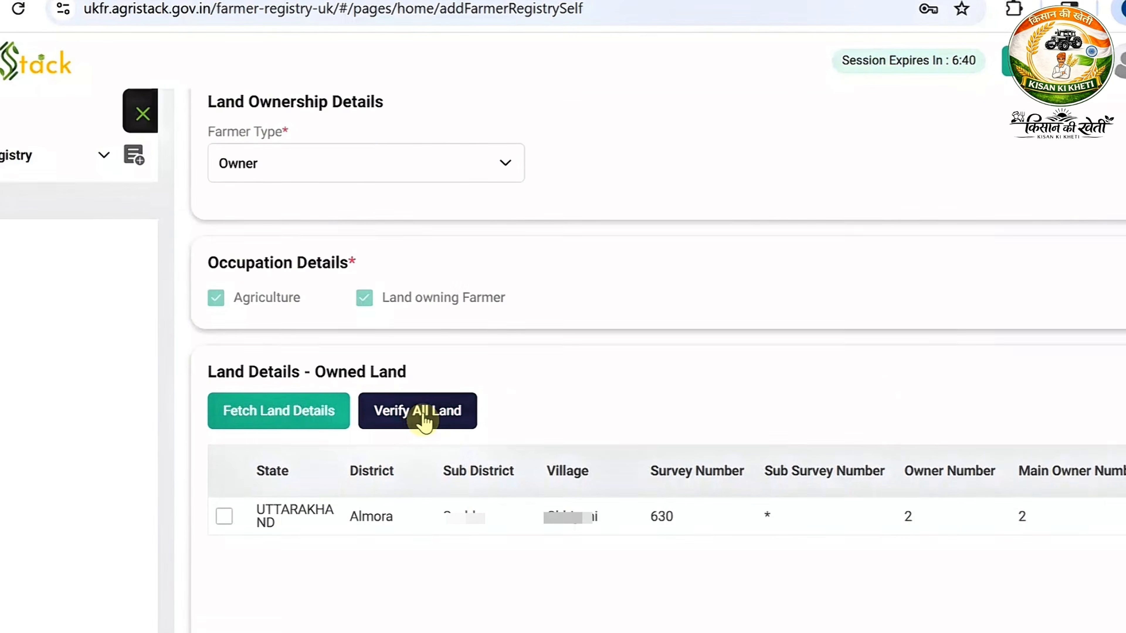
{"action": "left_click", "coordinate": [422, 417]}
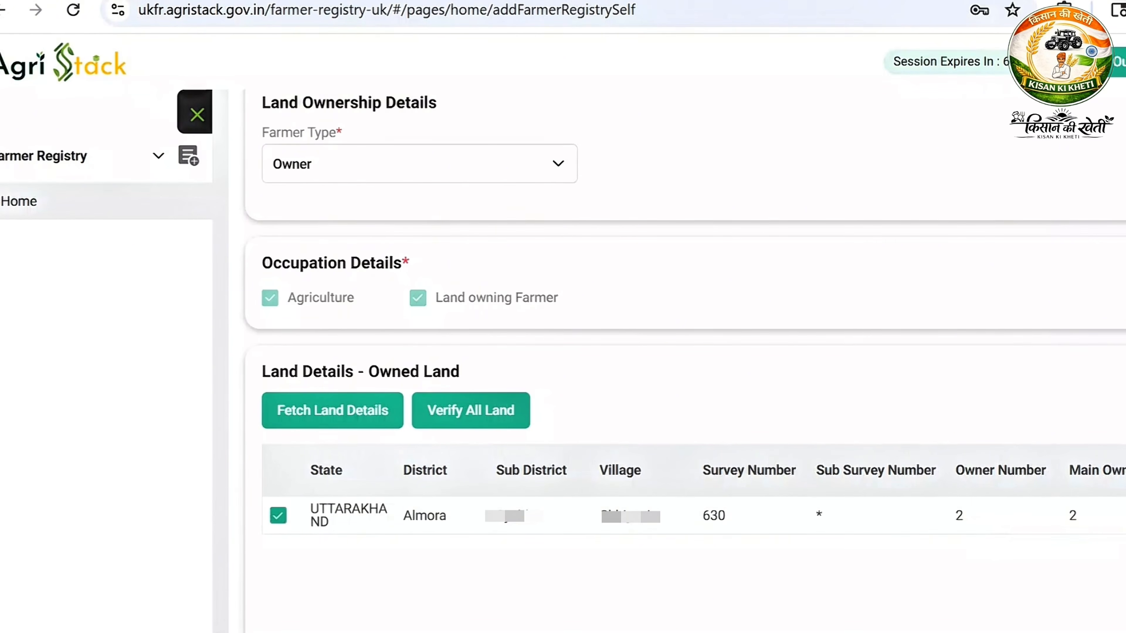
{"action": "scroll", "coordinate": [658, 361], "scroll_direction": "down", "scroll_amount": 2}
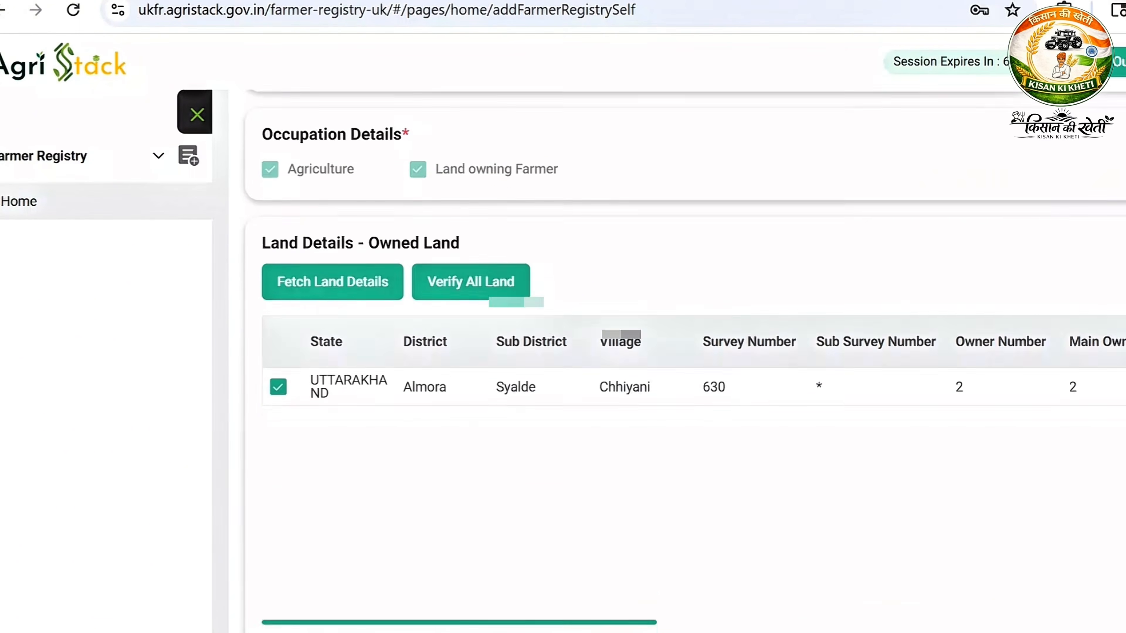
{"action": "scroll", "coordinate": [682, 362], "scroll_direction": "down", "scroll_amount": 10}
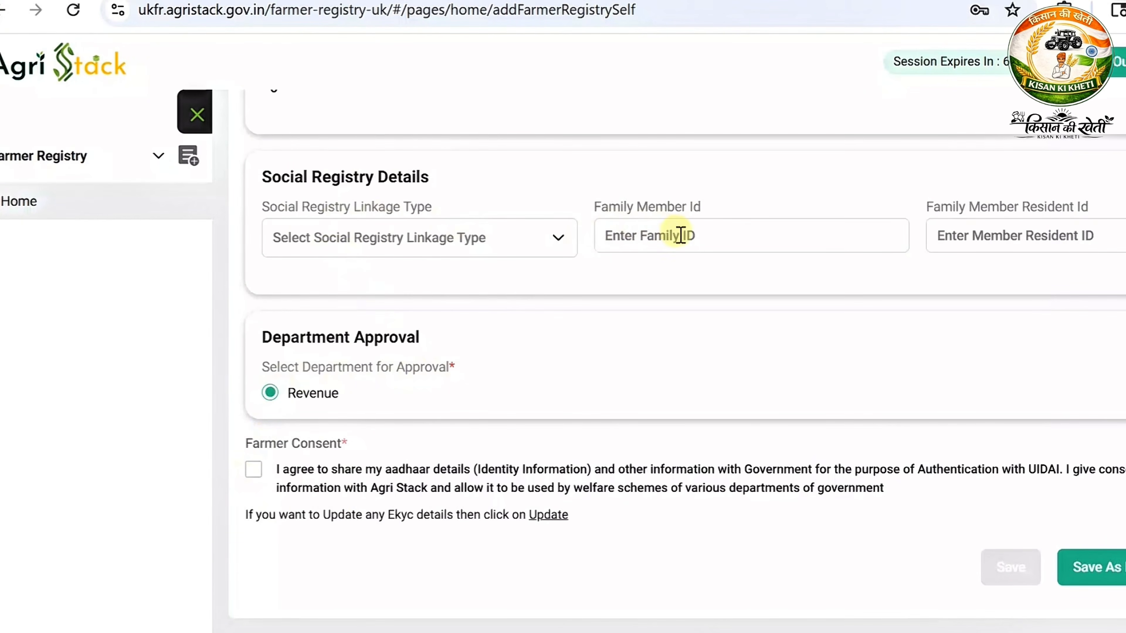
{"action": "left_click", "coordinate": [554, 243]}
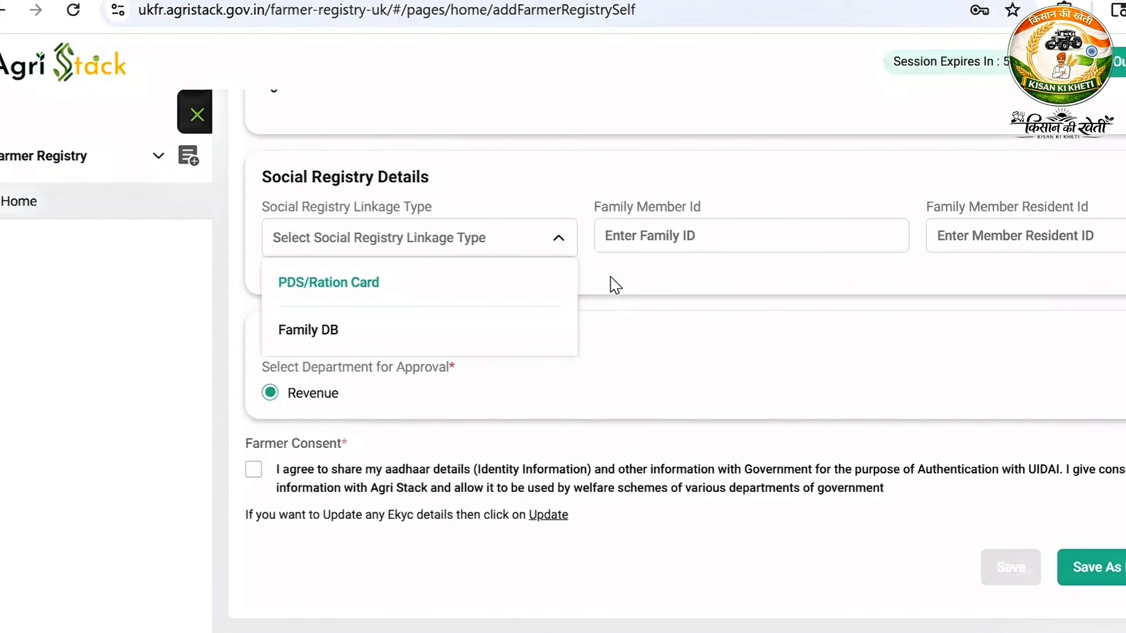
{"action": "left_click", "coordinate": [503, 360]}
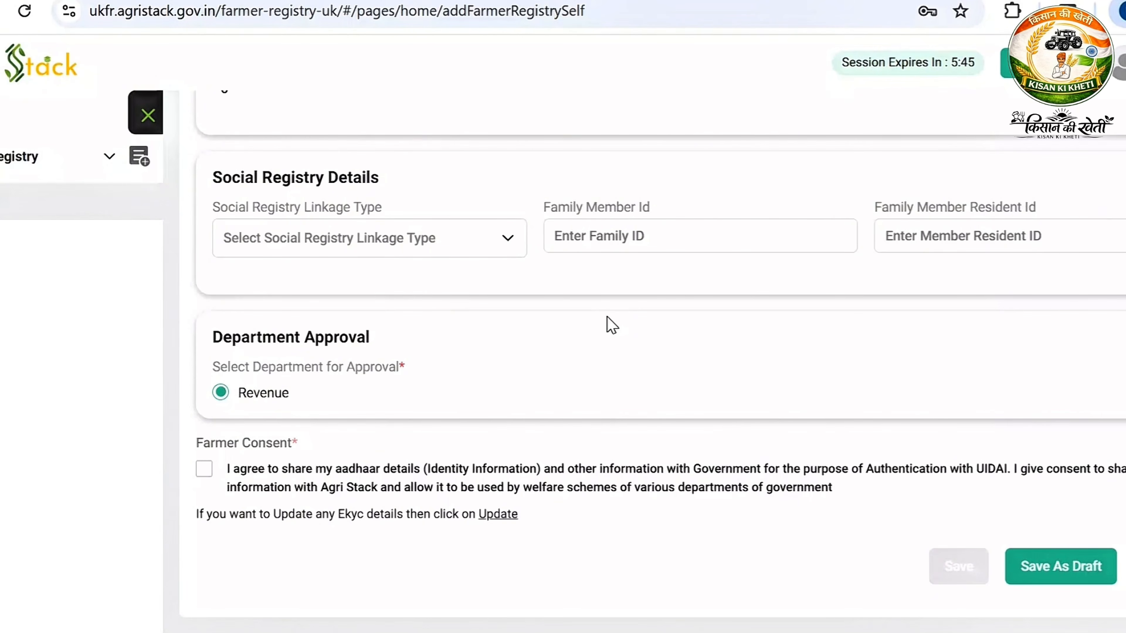
- Accept the farmer consent to share Aadhaar details, save the registration form and proceed to e-sign
{"action": "left_click", "coordinate": [212, 470]}
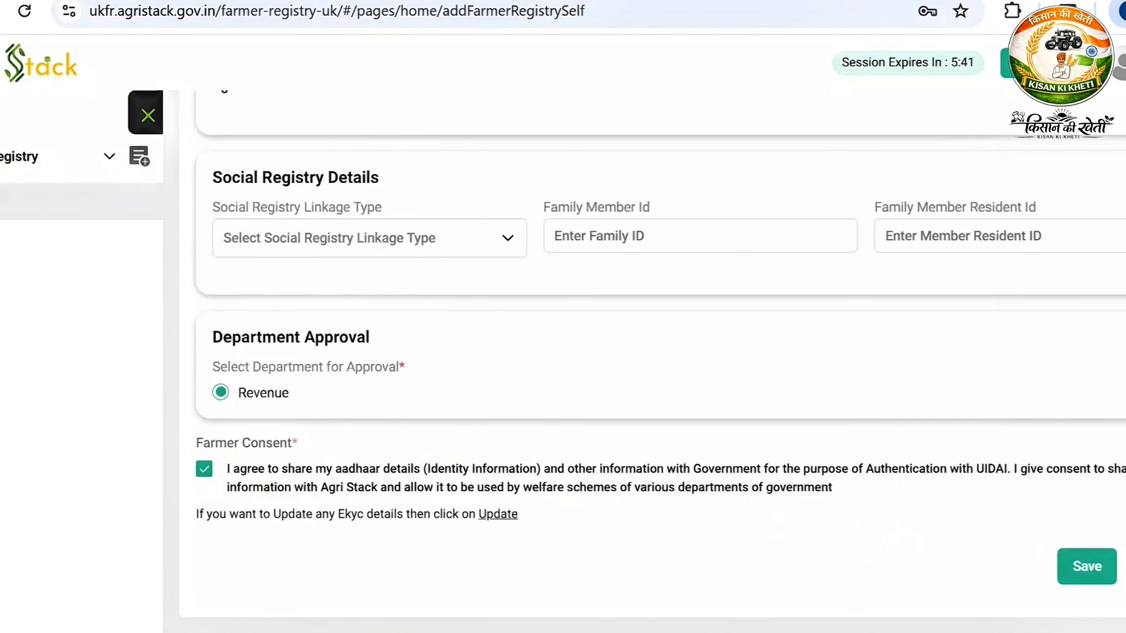
{"action": "left_click", "coordinate": [1095, 574]}
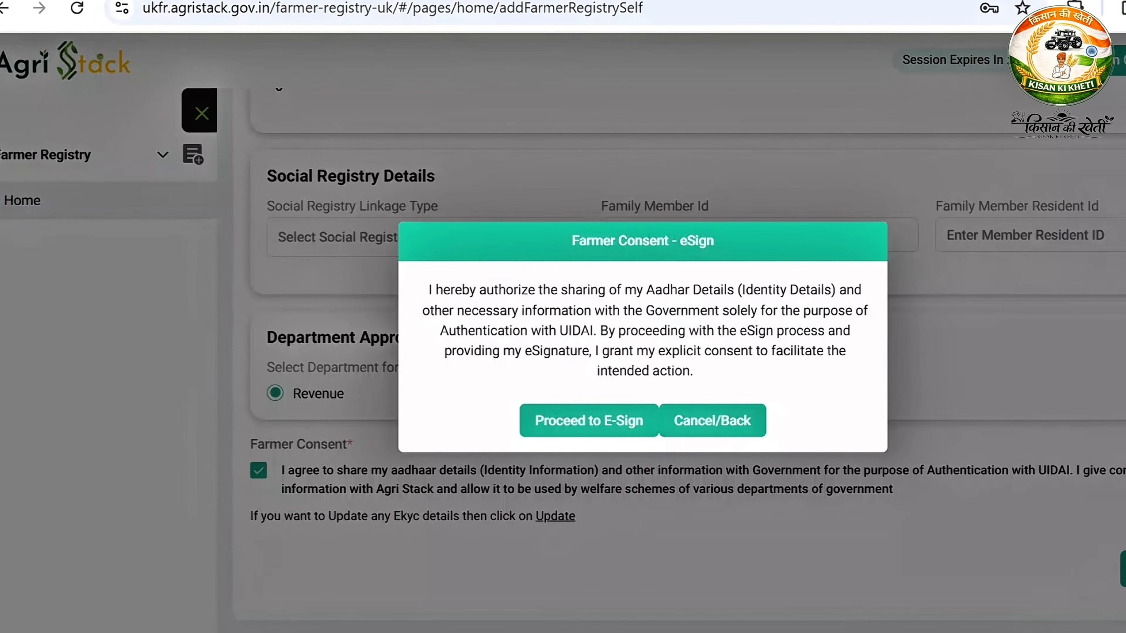
{"action": "left_click", "coordinate": [533, 424]}
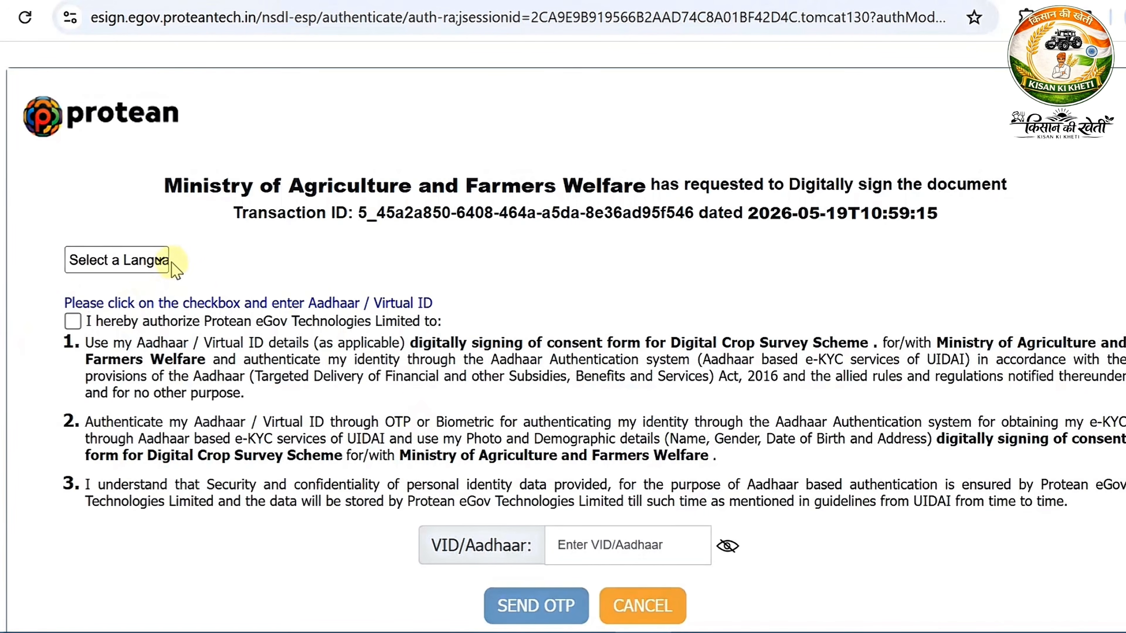
- Set the e-sign consent language to English and authorize Protean eGov Technologies Limited
{"action": "left_click", "coordinate": [165, 259]}
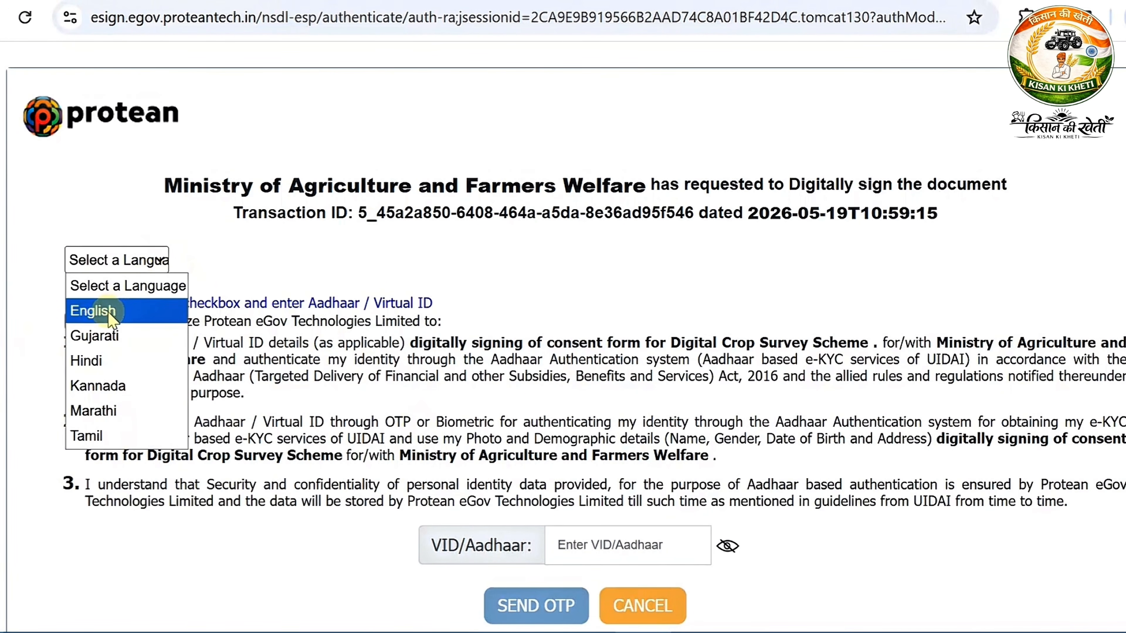
{"action": "left_click", "coordinate": [110, 316]}
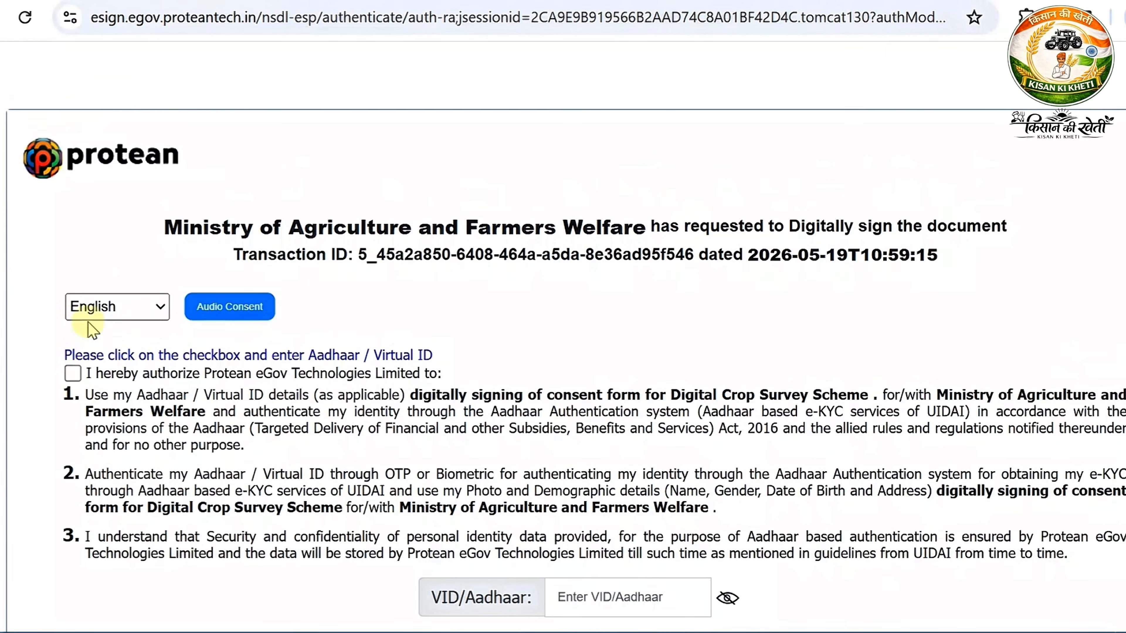
{"action": "left_click", "coordinate": [72, 373]}
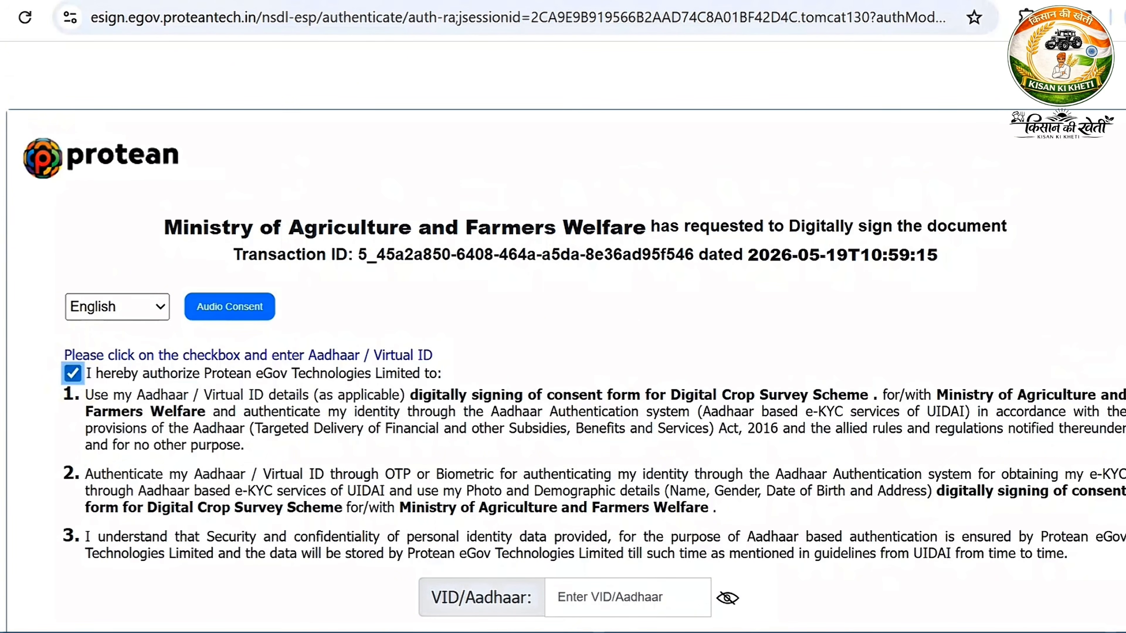
- Enter the farmer's Aadhaar number to request an OTP, and complete the e-sign by entering and verifying the OTP
{"action": "scroll", "coordinate": [562, 368], "scroll_direction": "down", "scroll_amount": 2}
{"action": "left_click", "coordinate": [566, 480]}
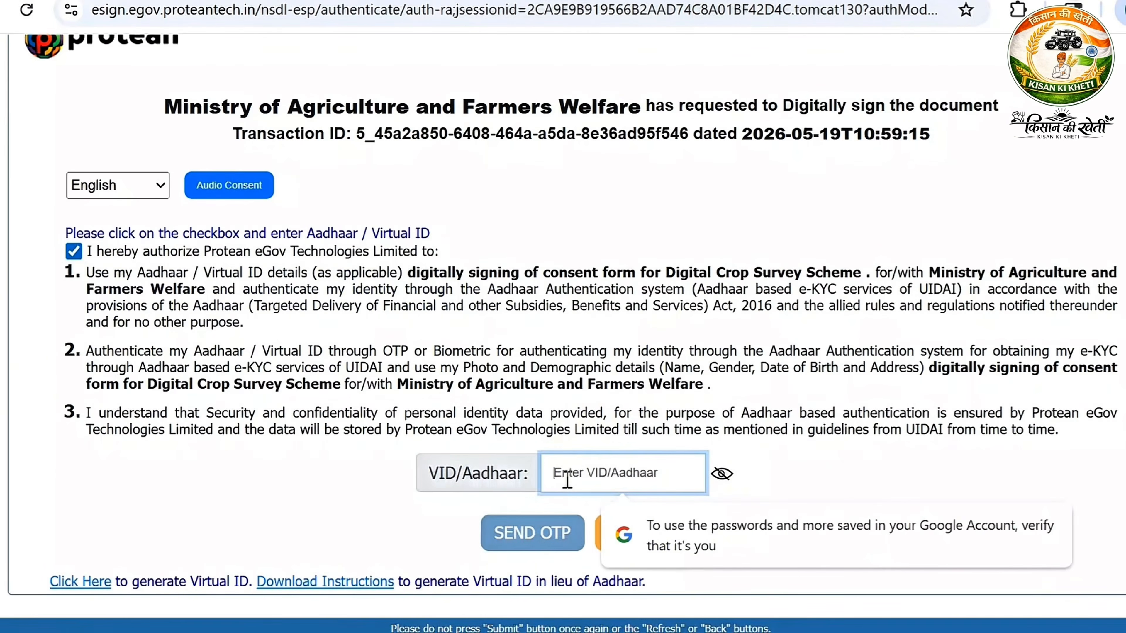
{"action": "type", "text": "•••"}
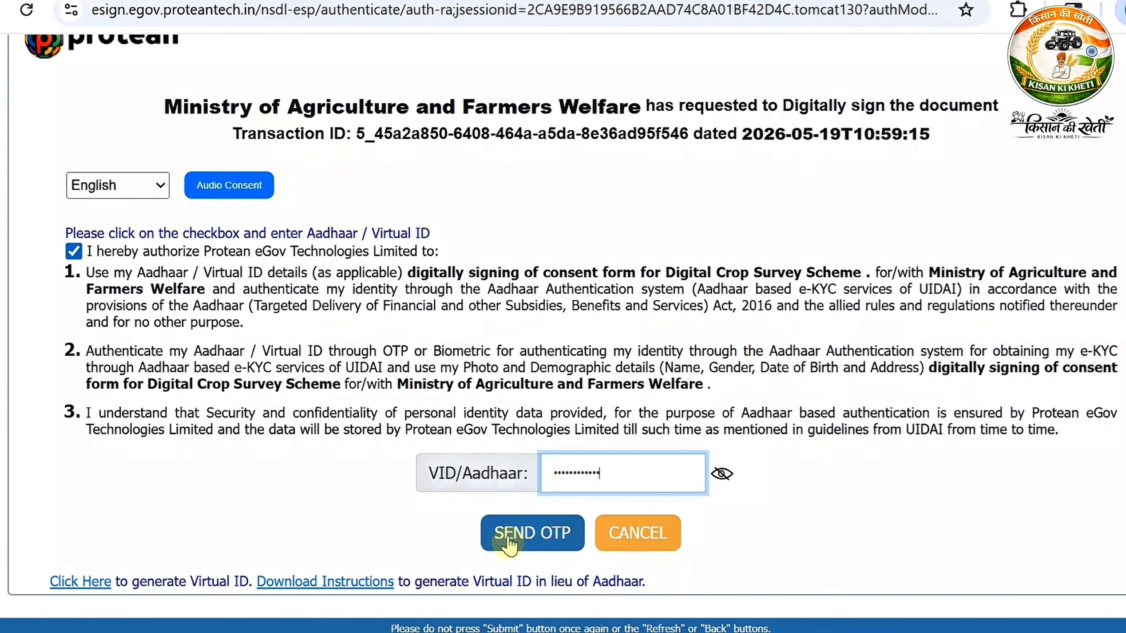
{"action": "left_click", "coordinate": [502, 535]}
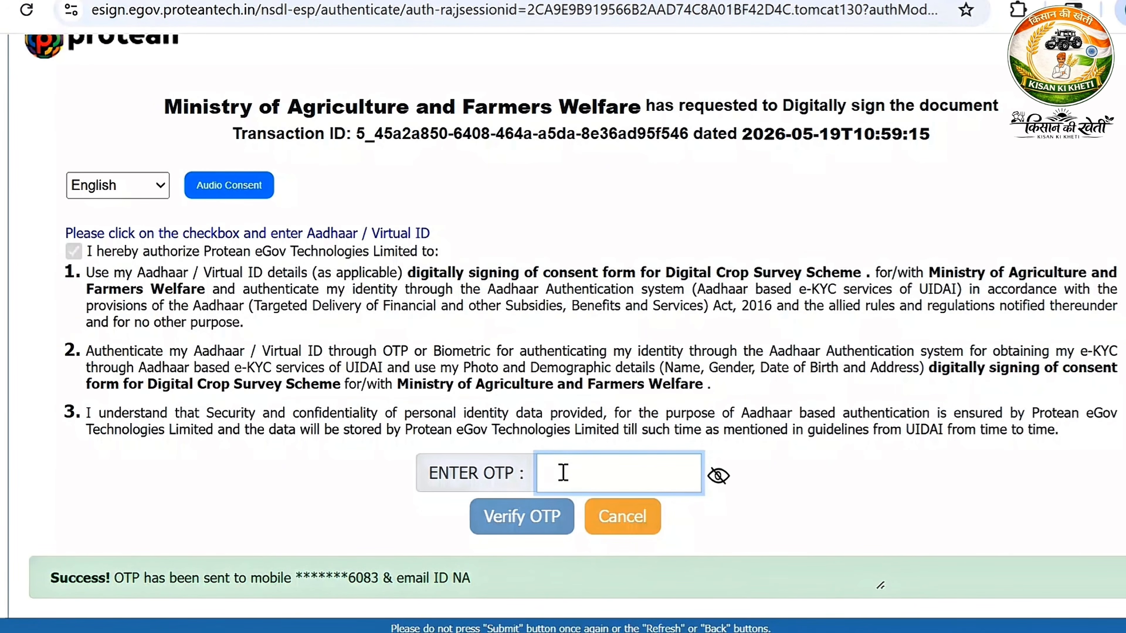
{"action": "type", "text": "••••••"}
{"action": "left_click", "coordinate": [522, 517]}
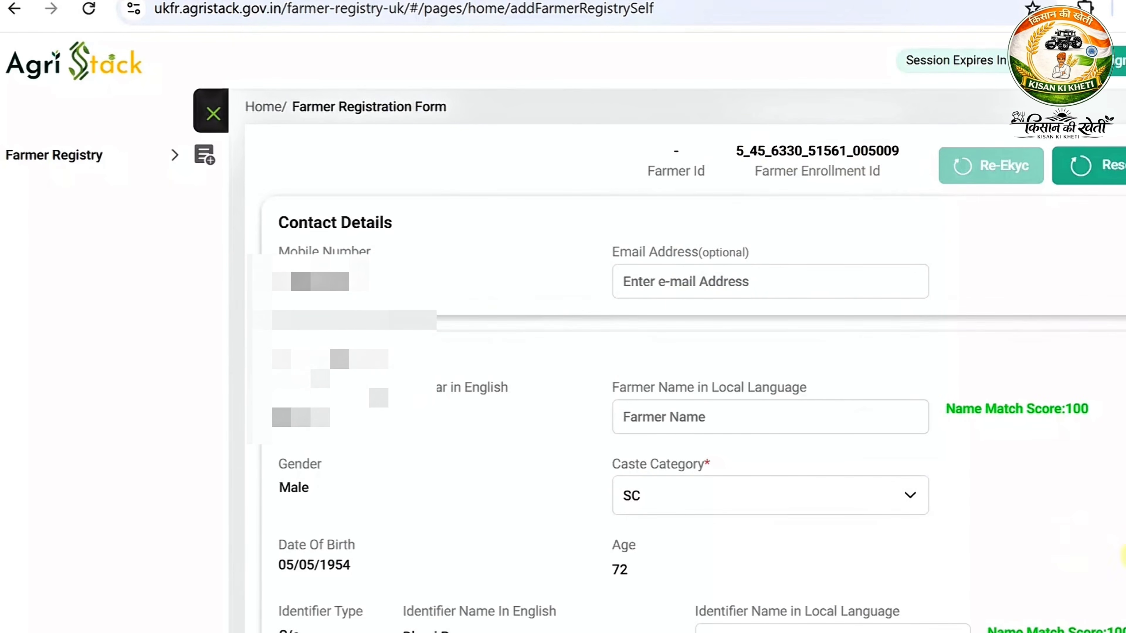
- Review the e-signed farmer registration form from the contact details down to the department approval section
{"action": "scroll", "coordinate": [682, 355], "scroll_direction": "down", "scroll_amount": 3}
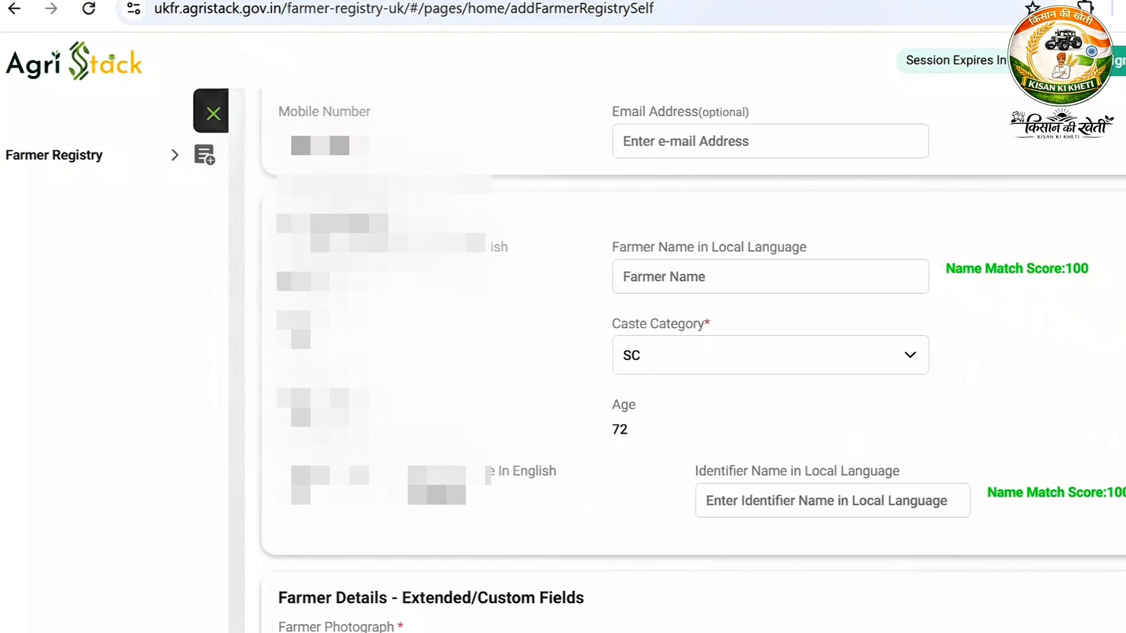
{"action": "scroll", "coordinate": [685, 361], "scroll_direction": "down", "scroll_amount": 20}
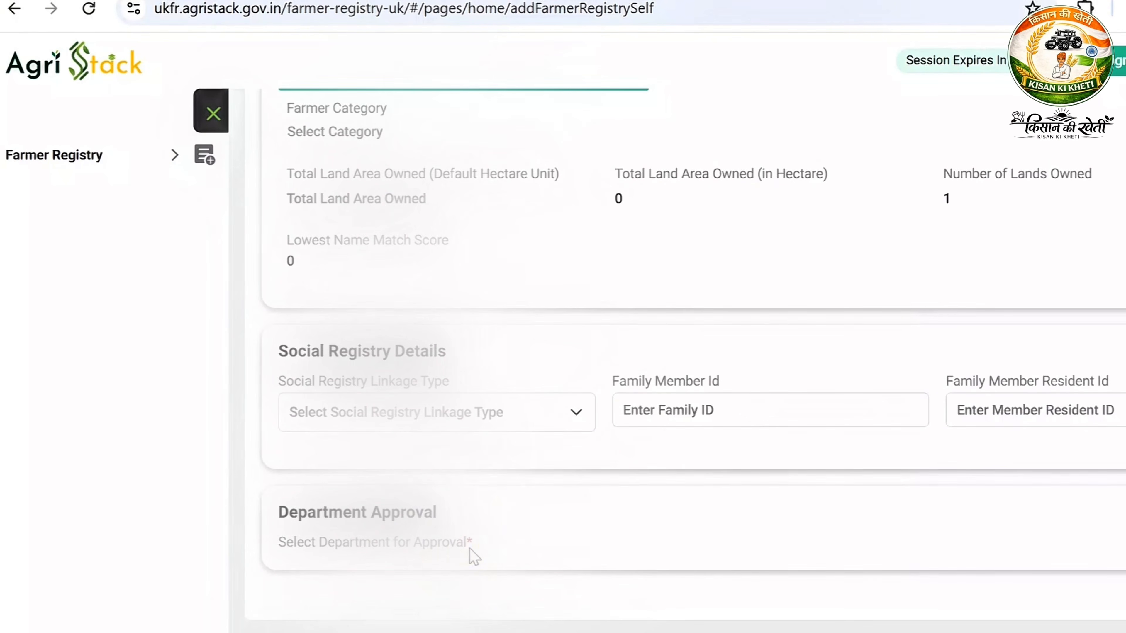